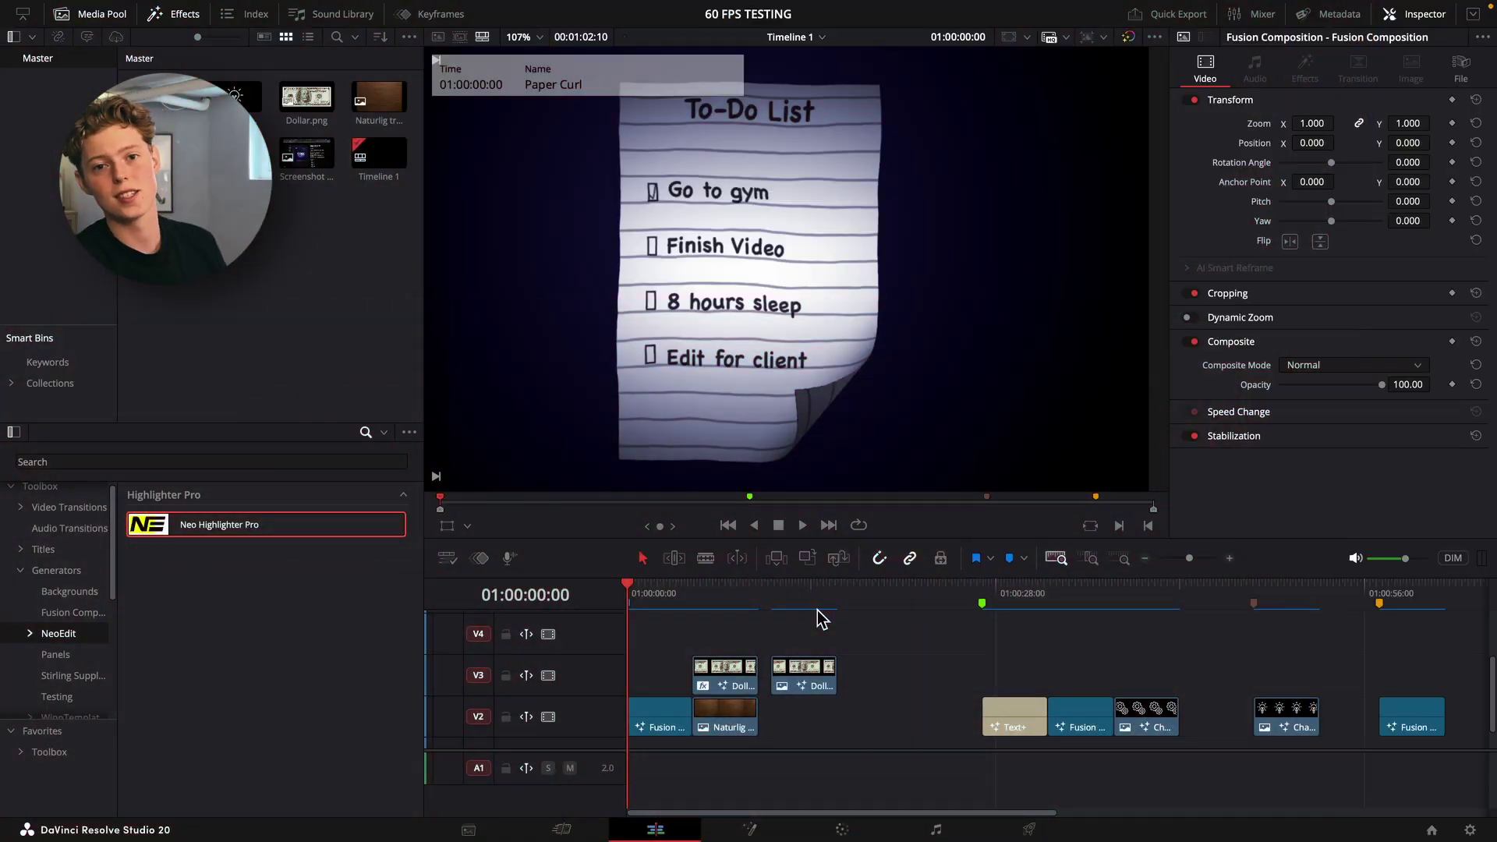
# Step: Play back the Paper Curl to-do list animation from the start of the timeline to review the effect
pyautogui.hscroll(2, 819, 618)
pyautogui.hscroll(-2, 820, 612)
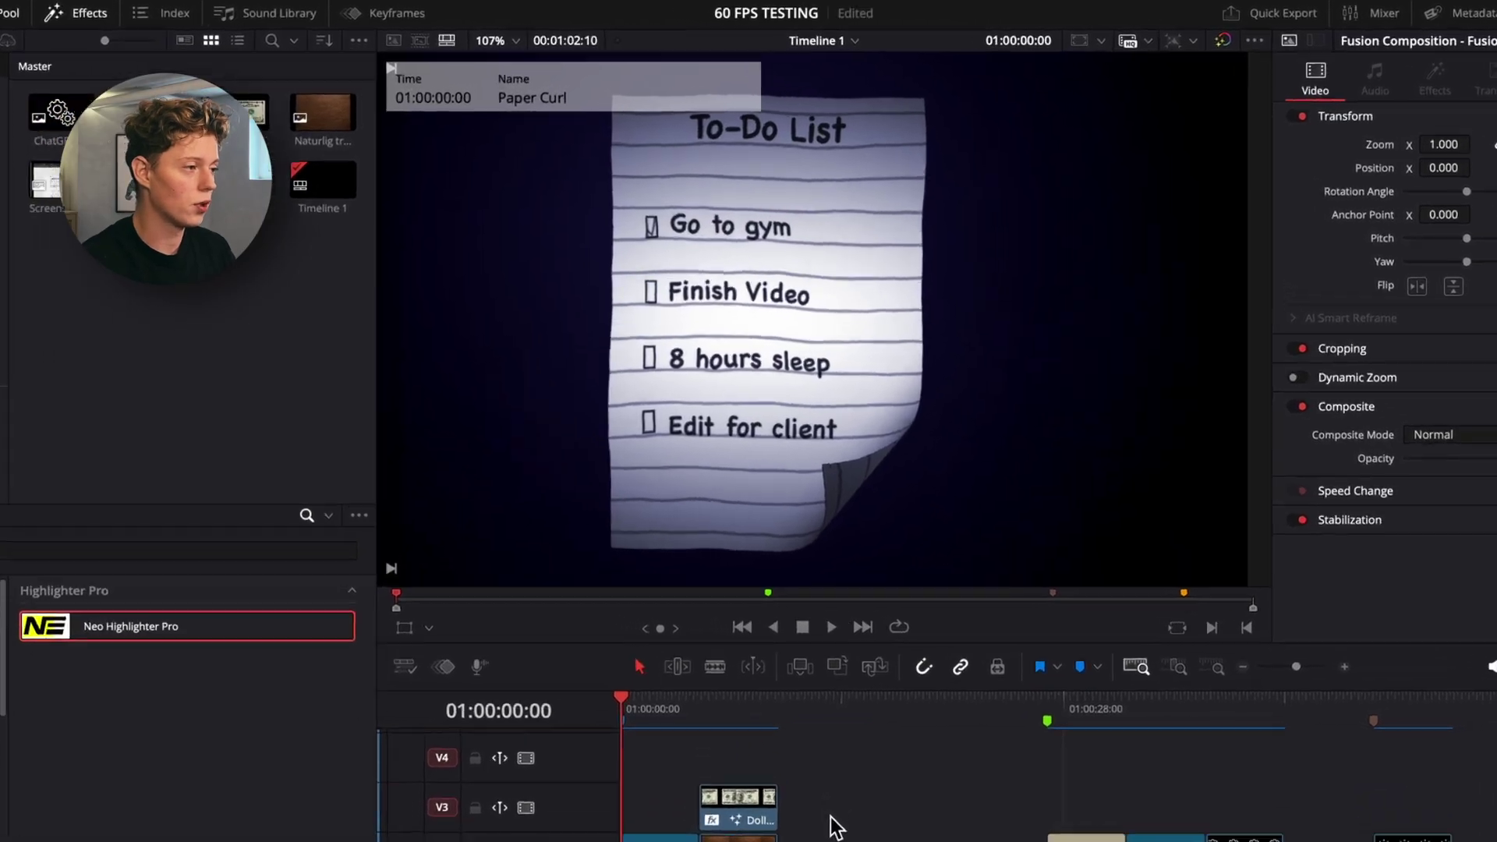
pyautogui.press('space')
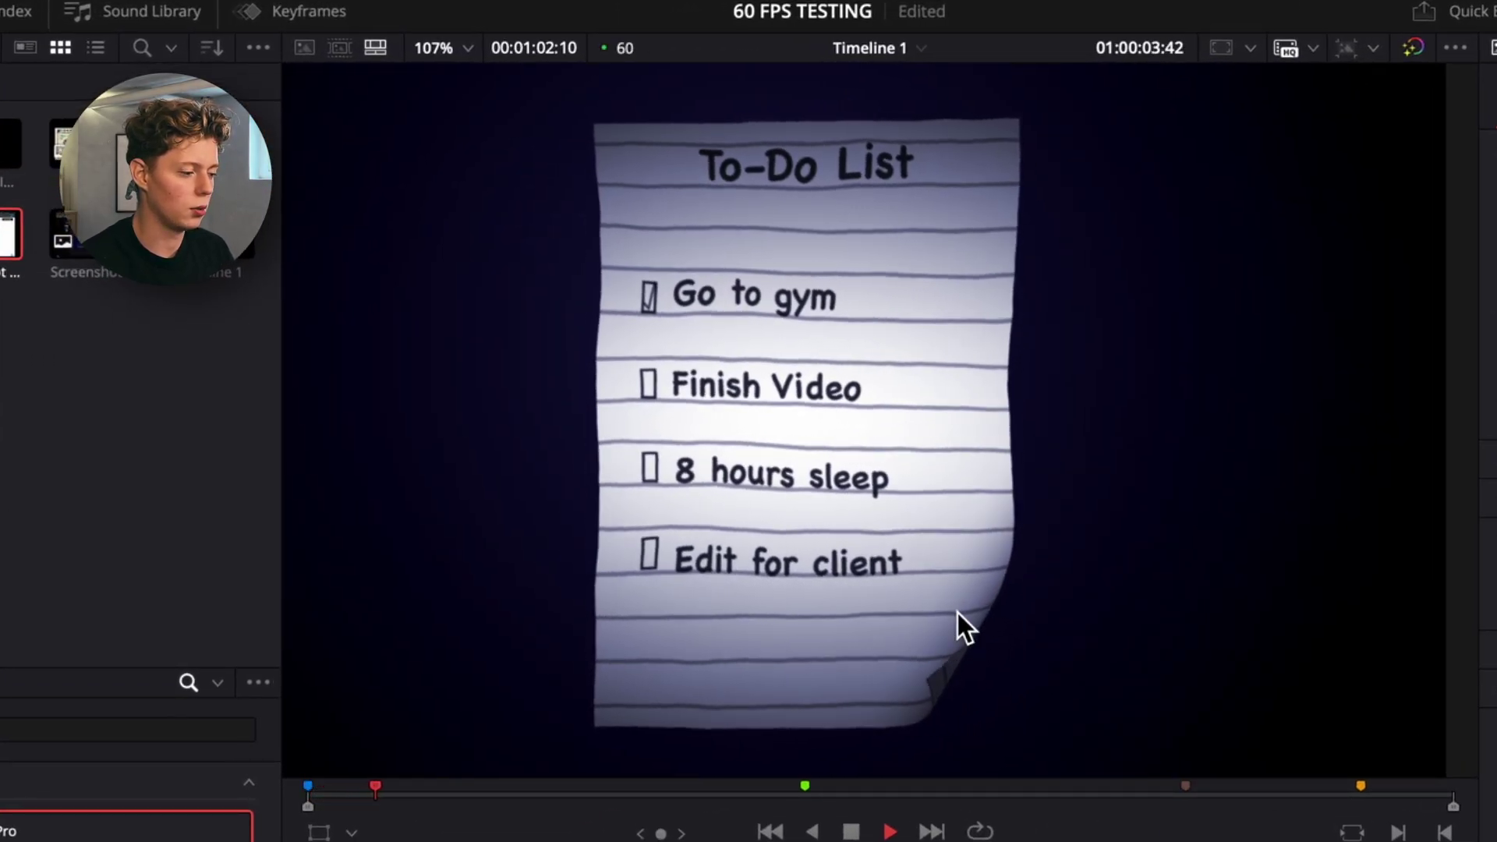
pyautogui.press('space')
pyautogui.press('Up')
pyautogui.press('space')
pyautogui.press('space')
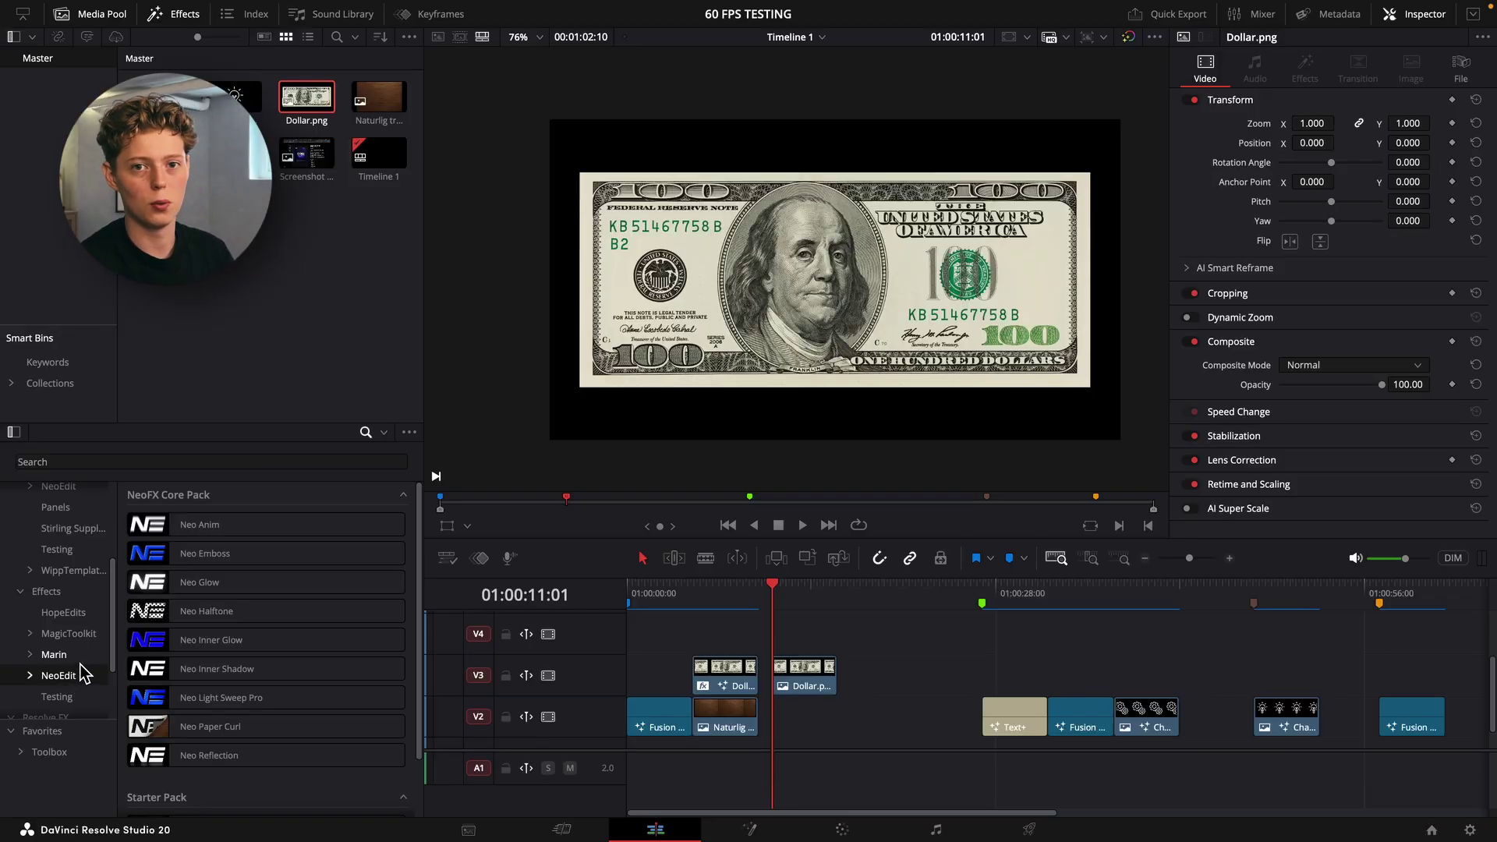
# Step: Apply Neo Paper Curl to the second dollar bill clip on V3 and animate its Curl Amount from 0.0 to 1.0 by 01:00:12:04
pyautogui.moveTo(187, 726); pyautogui.dragTo(803, 692)
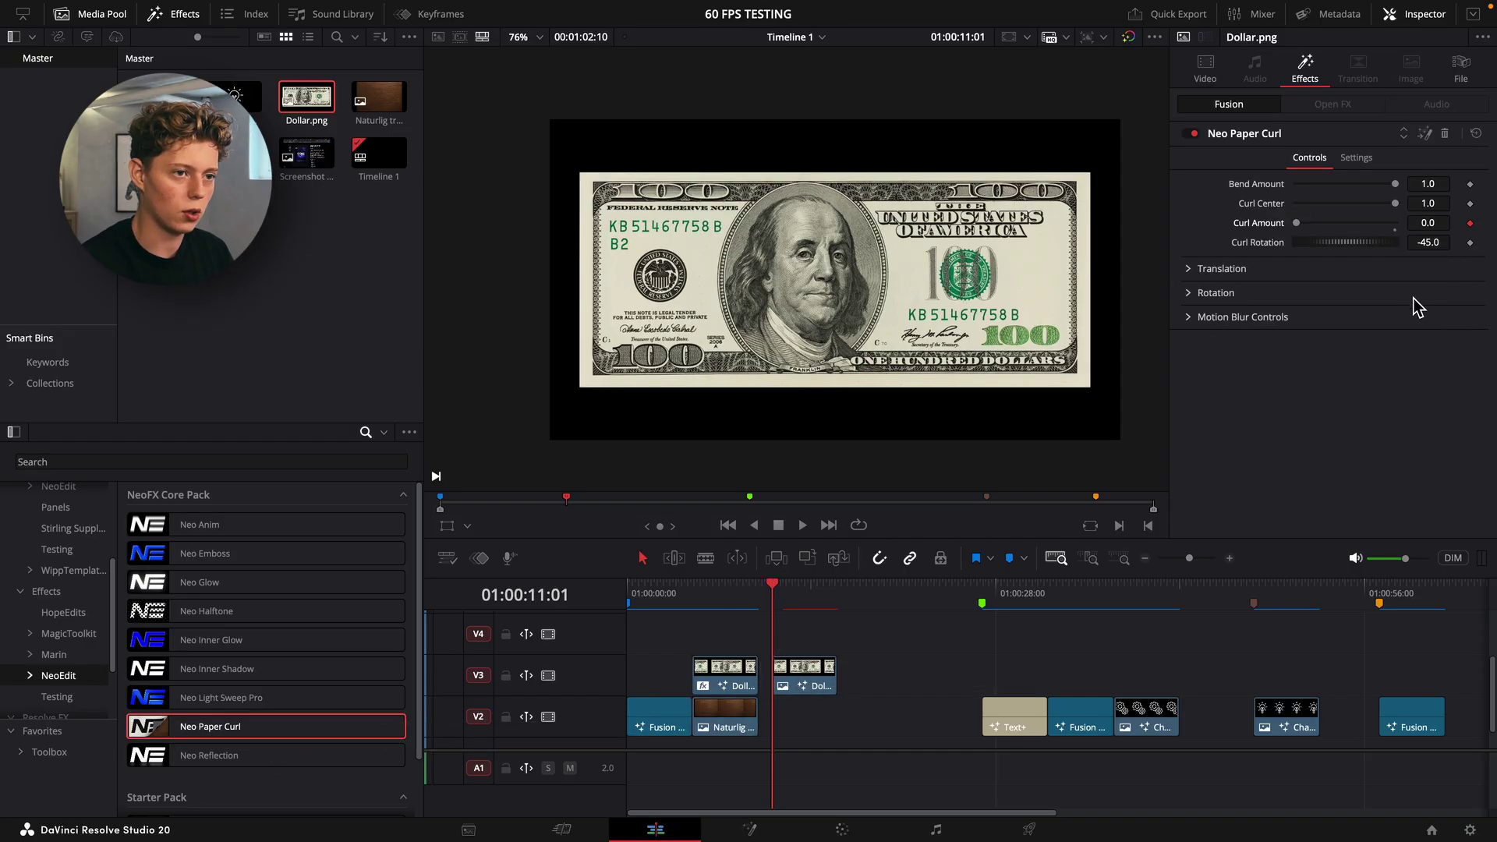
pyautogui.moveTo(1422, 225); pyautogui.dragTo(1481, 224)
pyautogui.moveTo(783, 599); pyautogui.dragTo(786, 613)
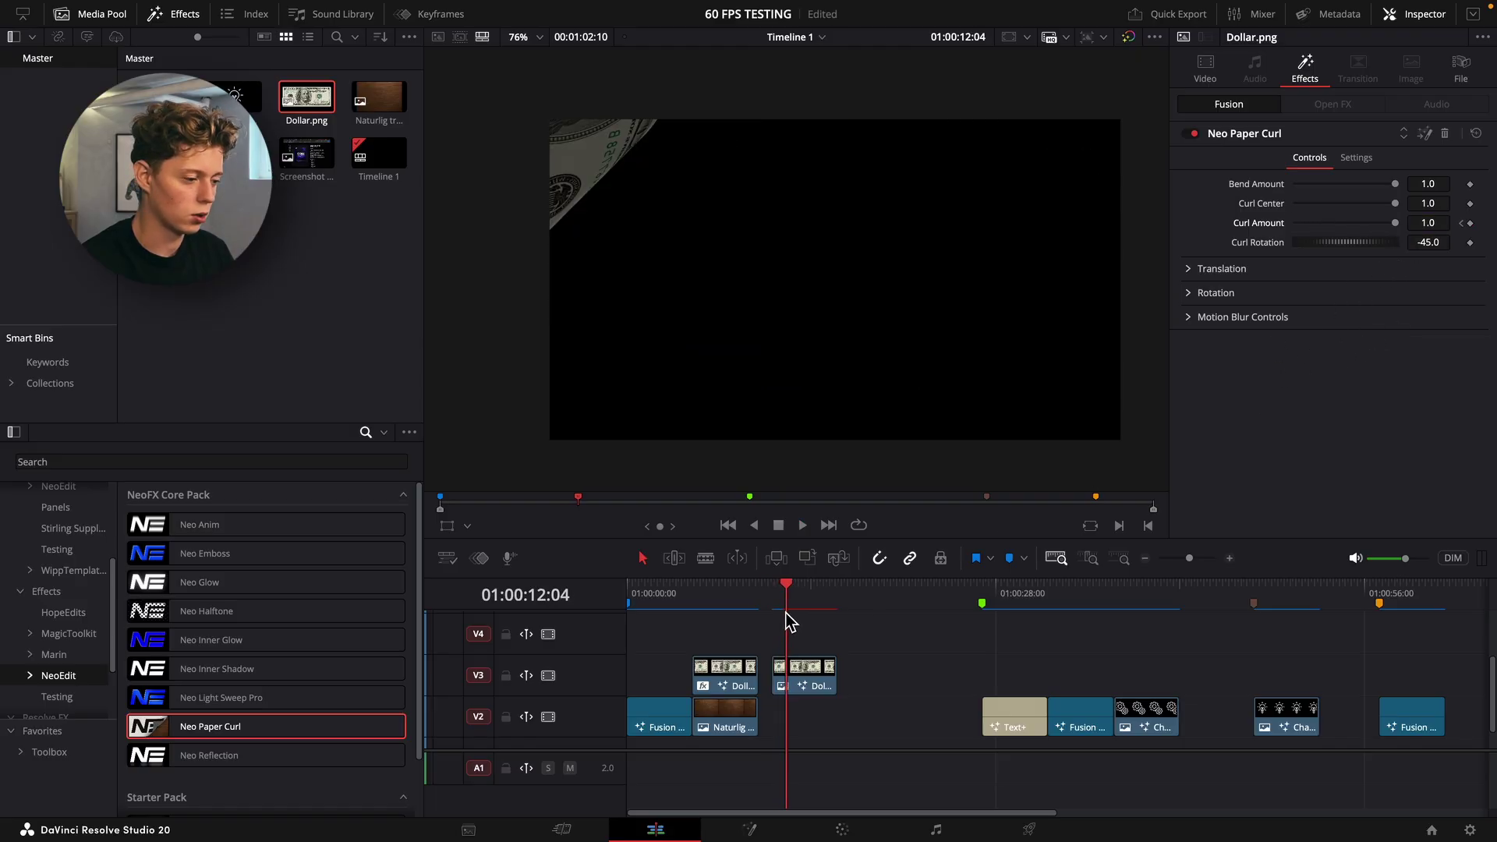
pyautogui.press('Left')
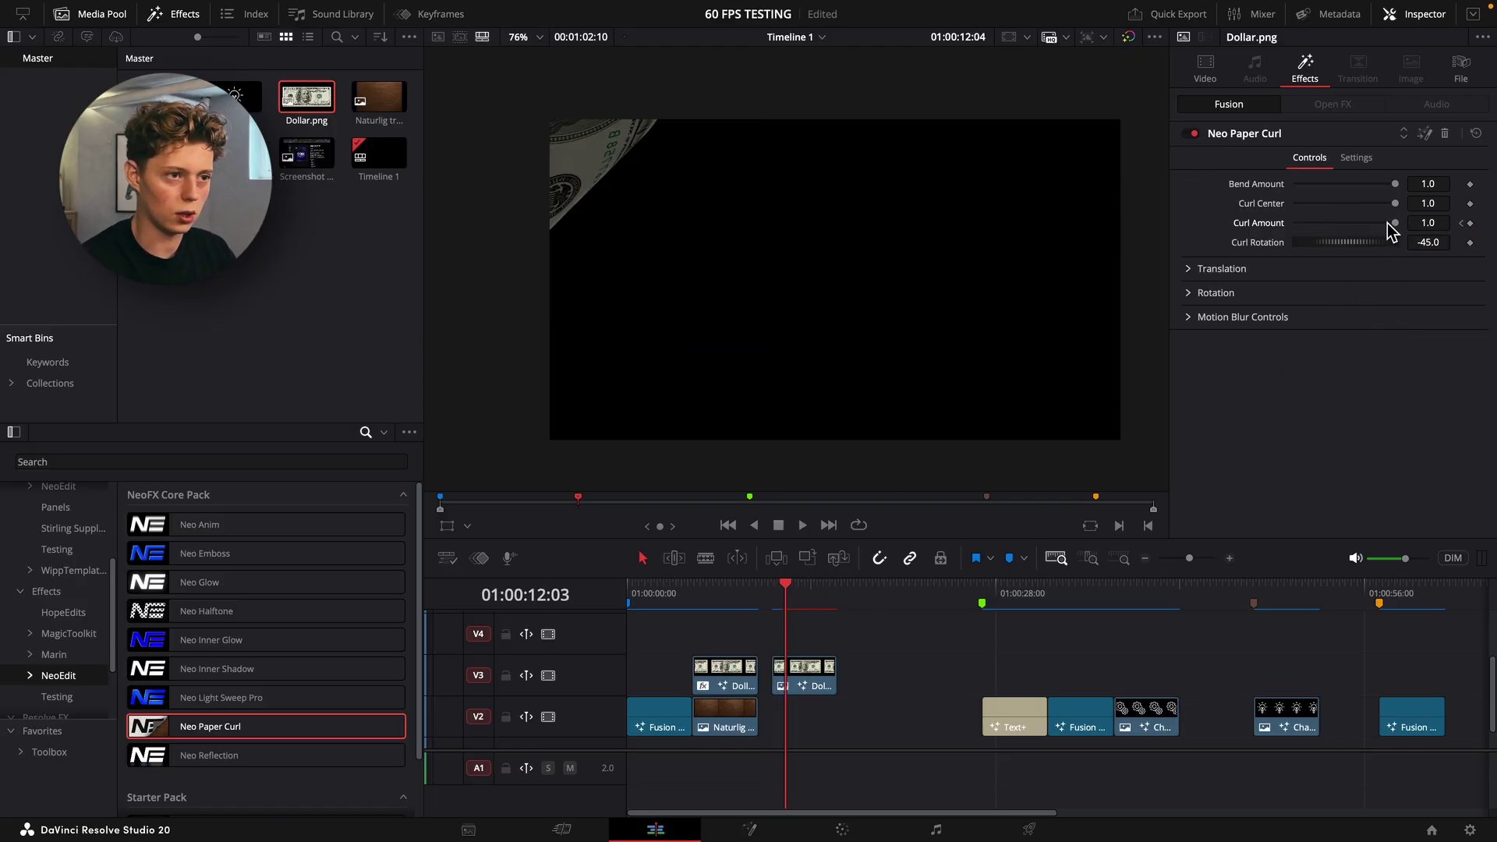
# Step: At the partly curled frame 01:00:11:42, set the paper curl's Translation Y to 0.106 and expand its Rotation controls
pyautogui.moveTo(771, 598); pyautogui.dragTo(781, 598)
pyautogui.click(1188, 269)
pyautogui.moveTo(1436, 326)
pyautogui.mouseDown()
pyautogui.moveTo(1420, 327)
pyautogui.moveTo(1469, 326)
pyautogui.moveTo(1445, 326)
pyautogui.mouseUp()
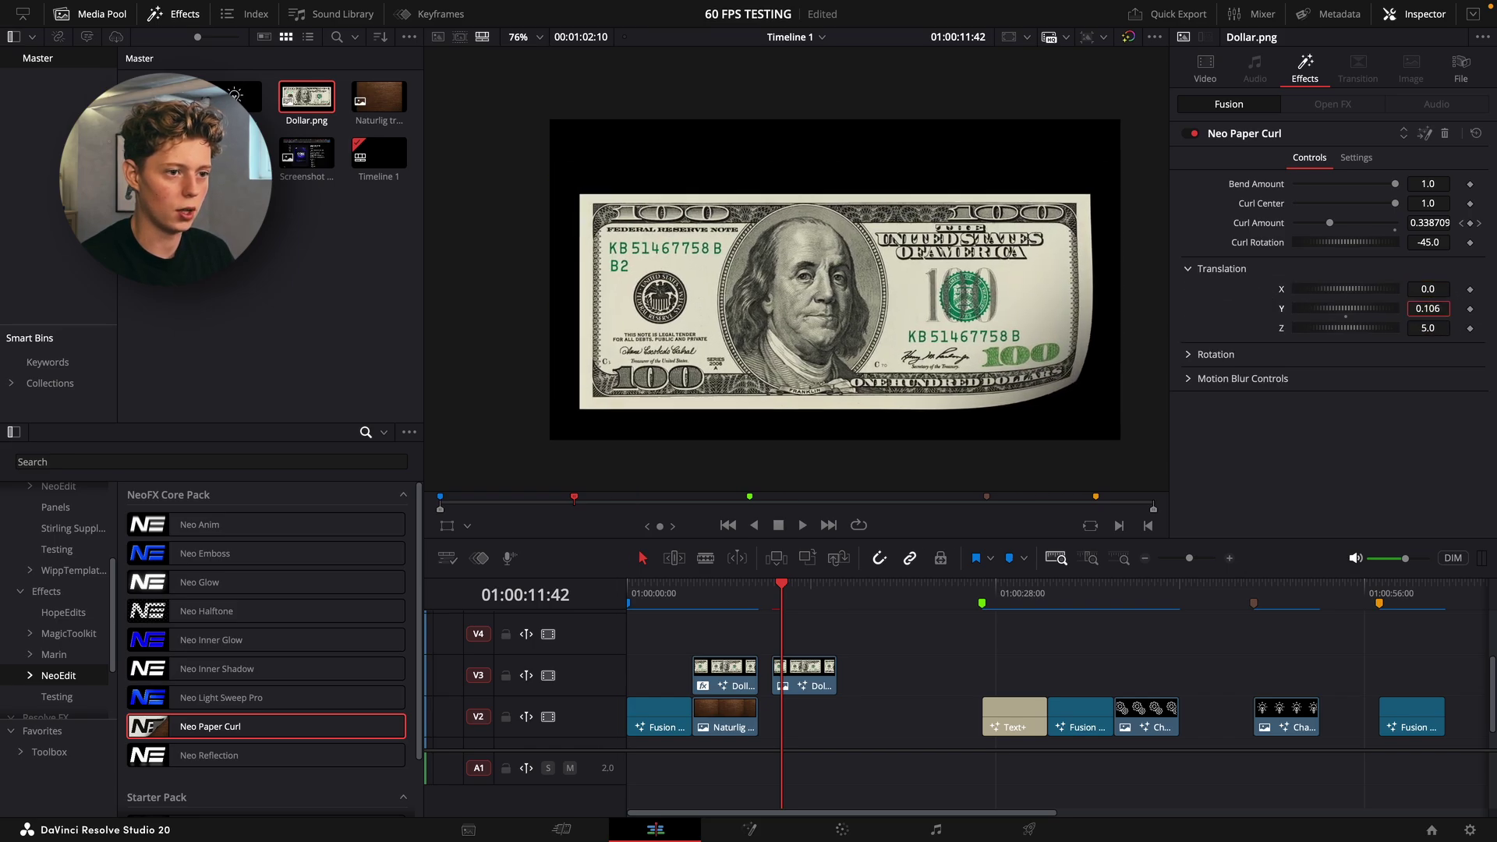
pyautogui.click(1190, 355)
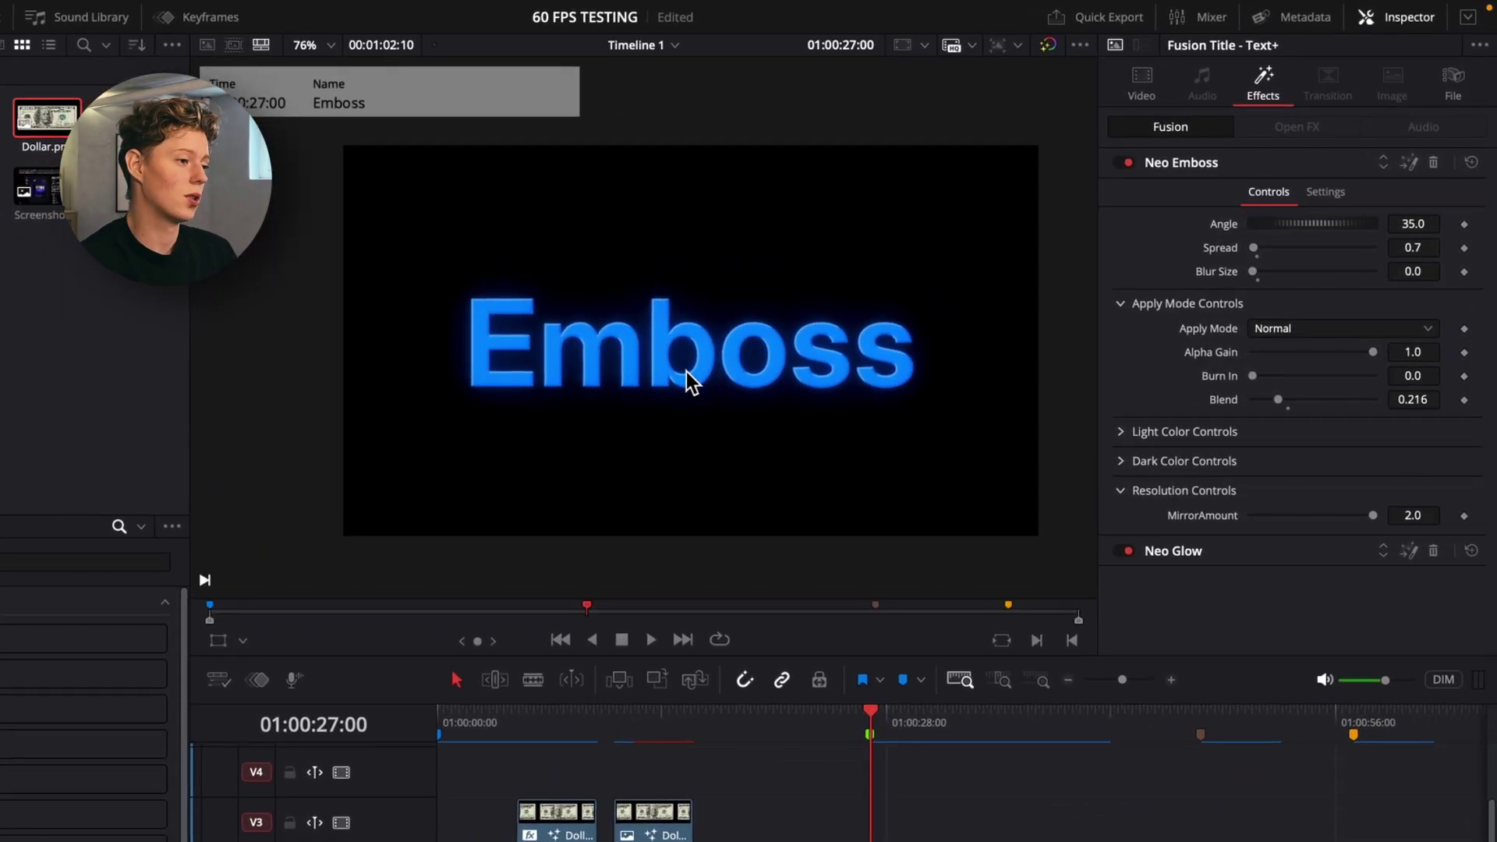
# Step: Set Neo Emboss on the Emboss title to an Angle of 8.8 and a Spread of 0.8, inspecting the letter edges
pyautogui.scroll(5, 668, 351)
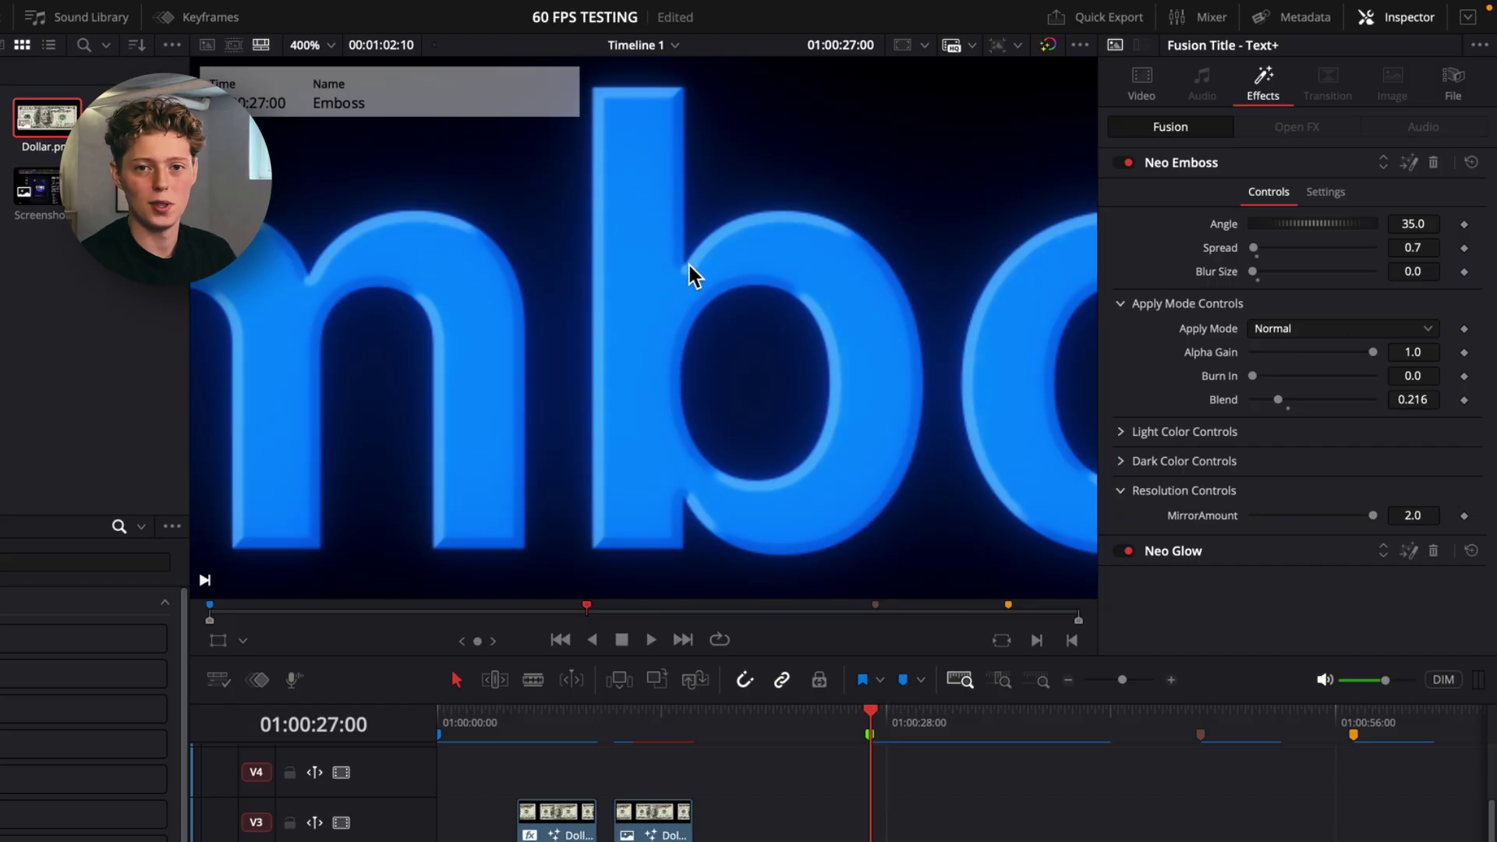
pyautogui.moveTo(1411, 223)
pyautogui.mouseDown()
pyautogui.moveTo(1310, 223)
pyautogui.moveTo(1386, 224)
pyautogui.mouseUp()
pyautogui.scroll(-5, 757, 236)
pyautogui.moveTo(1427, 270)
pyautogui.mouseDown()
pyautogui.moveTo(1445, 270)
pyautogui.moveTo(1424, 271)
pyautogui.moveTo(1421, 245)
pyautogui.moveTo(1443, 248)
pyautogui.moveTo(1404, 248)
pyautogui.moveTo(1460, 248)
pyautogui.moveTo(1405, 248)
pyautogui.moveTo(1458, 271)
pyautogui.moveTo(1405, 272)
pyautogui.moveTo(1421, 248)
pyautogui.mouseUp()
pyautogui.scroll(3, 870, 304)
pyautogui.scroll(3, 869, 304)
pyautogui.scroll(-3, 864, 295)
pyautogui.scroll(-4, 936, 307)
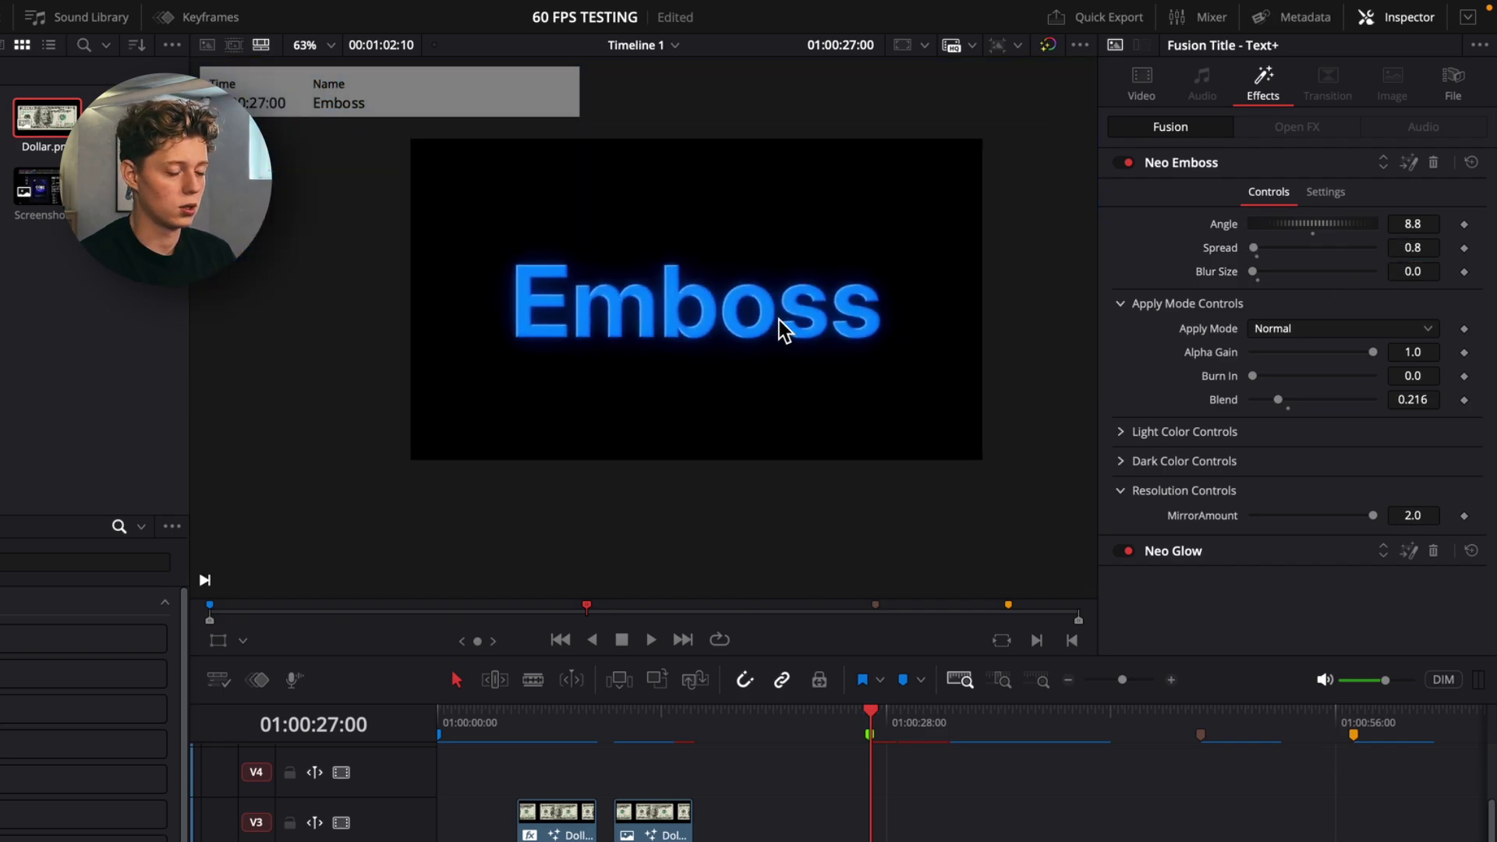
# Step: Compare the Emboss title with its Neo Glow effect off and on
pyautogui.click(1232, 551)
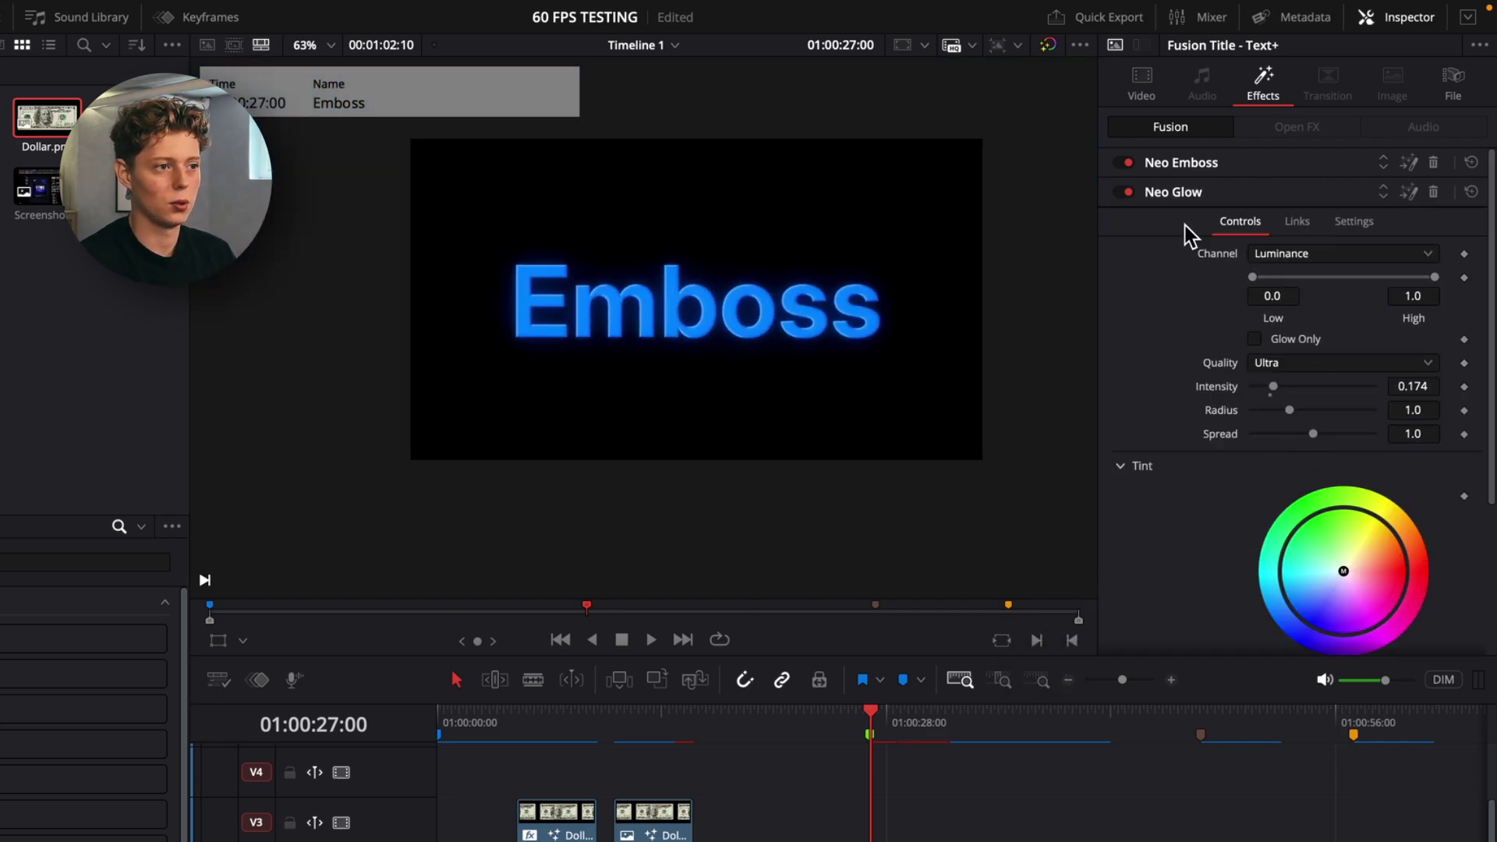
pyautogui.click(1127, 192)
pyautogui.click(1127, 192)
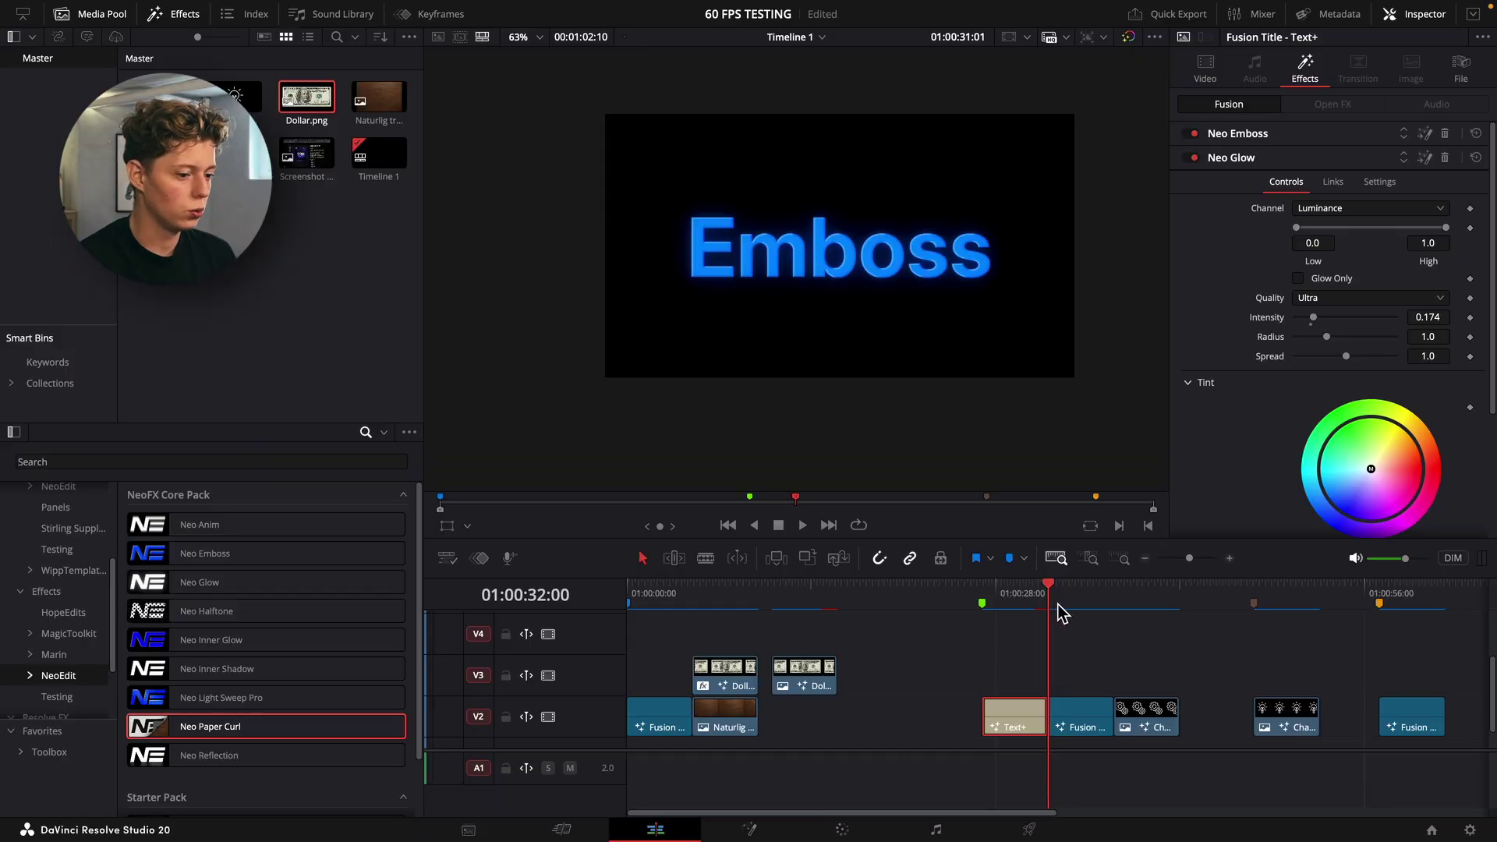
# Step: Open the 5 Animations button composition in Fusion and insert the NeoEmboss node between Background2 and NeoGlow
pyautogui.moveTo(1057, 604); pyautogui.dragTo(1078, 640)
pyautogui.click(1062, 692)
pyautogui.click(750, 832)
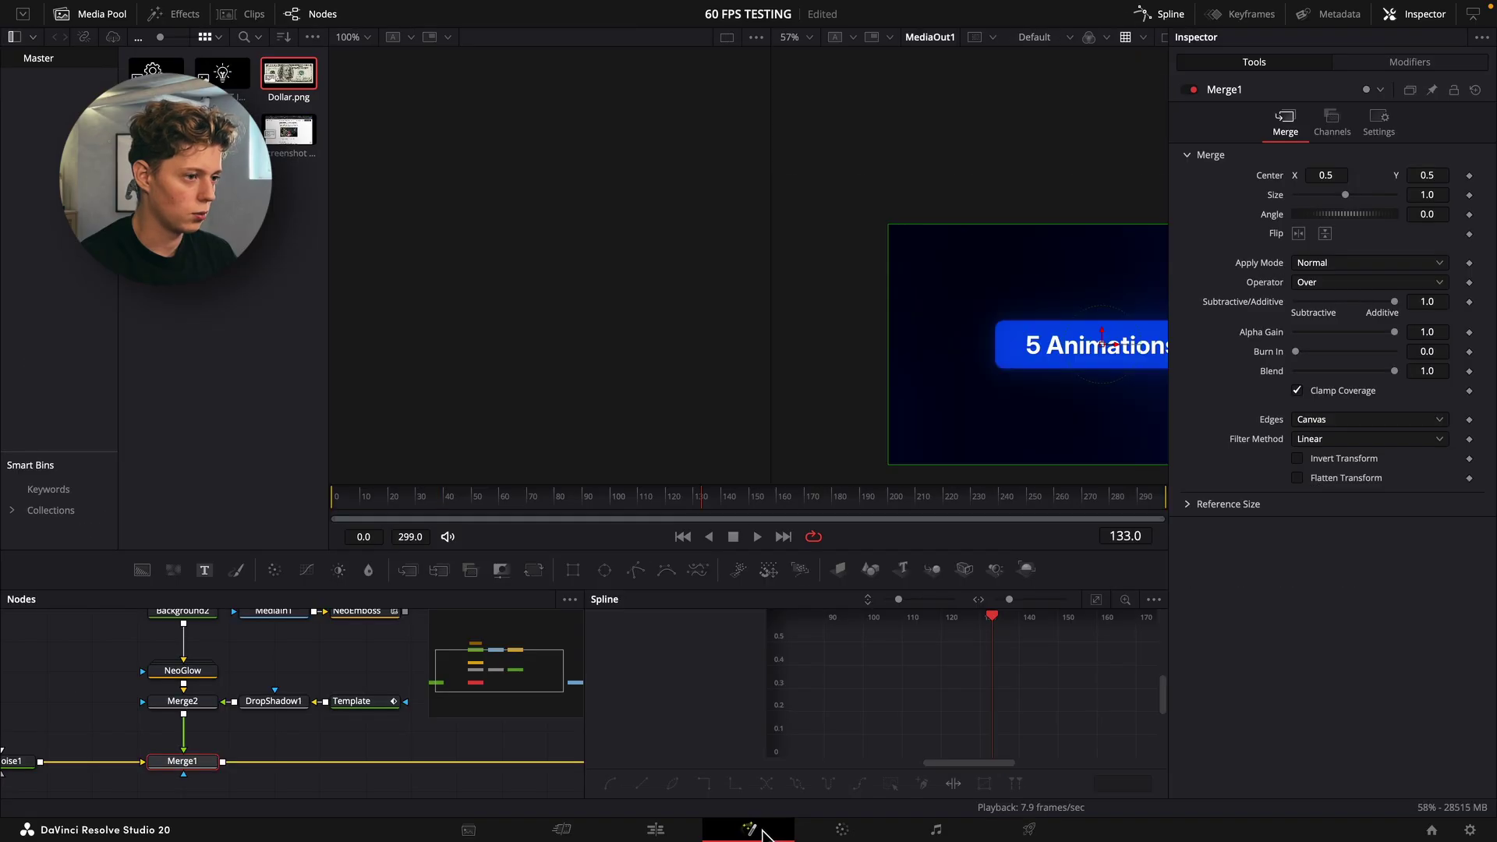
pyautogui.scroll(1, 181, 719)
pyautogui.press('capslock')
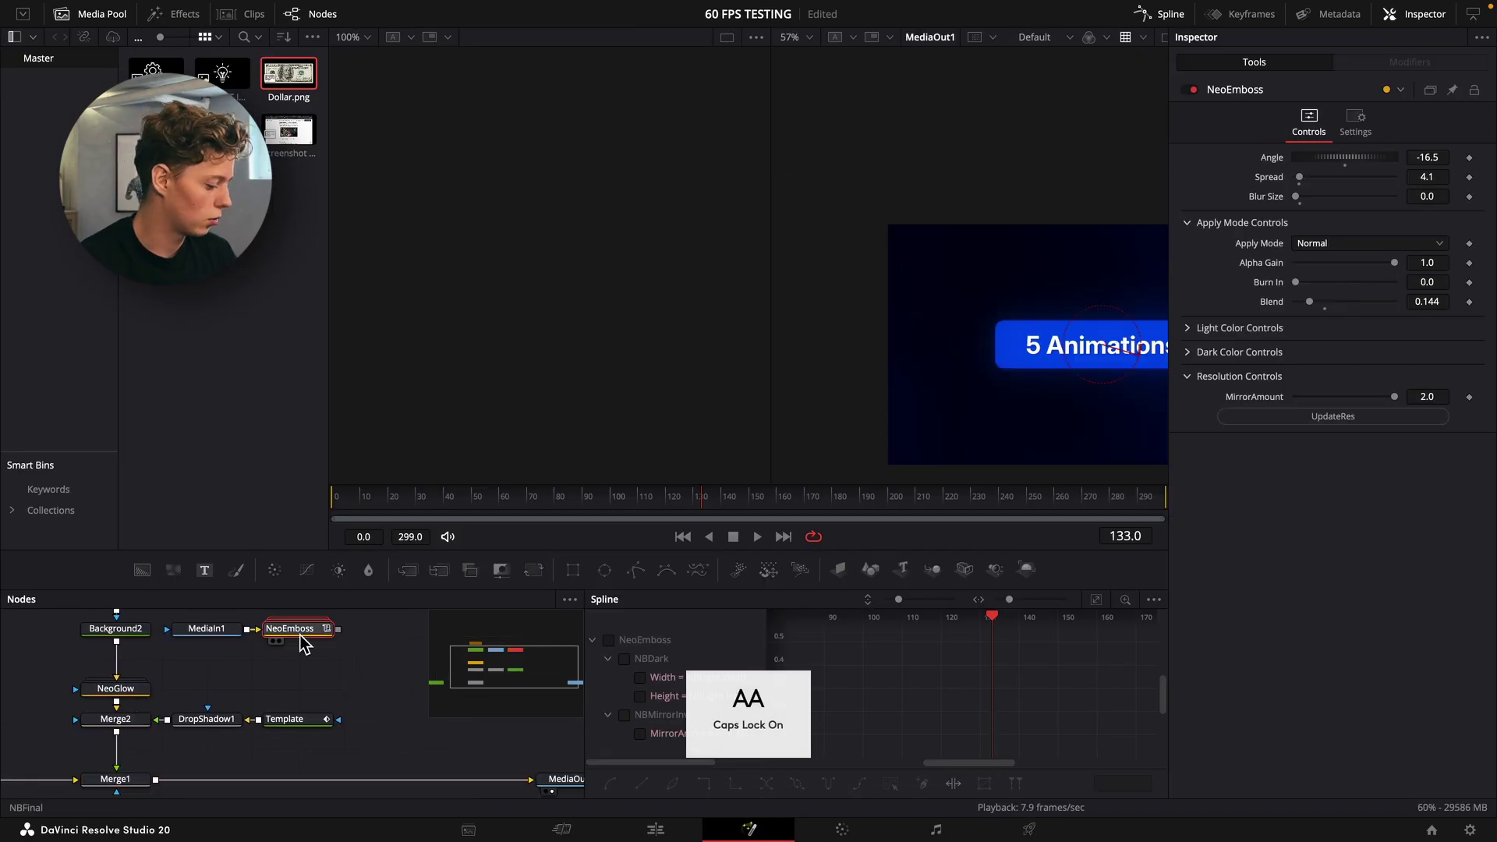
pyautogui.moveTo(304, 638); pyautogui.dragTo(124, 659)
pyautogui.press('capslock')
pyautogui.scroll(-1, 960, 349)
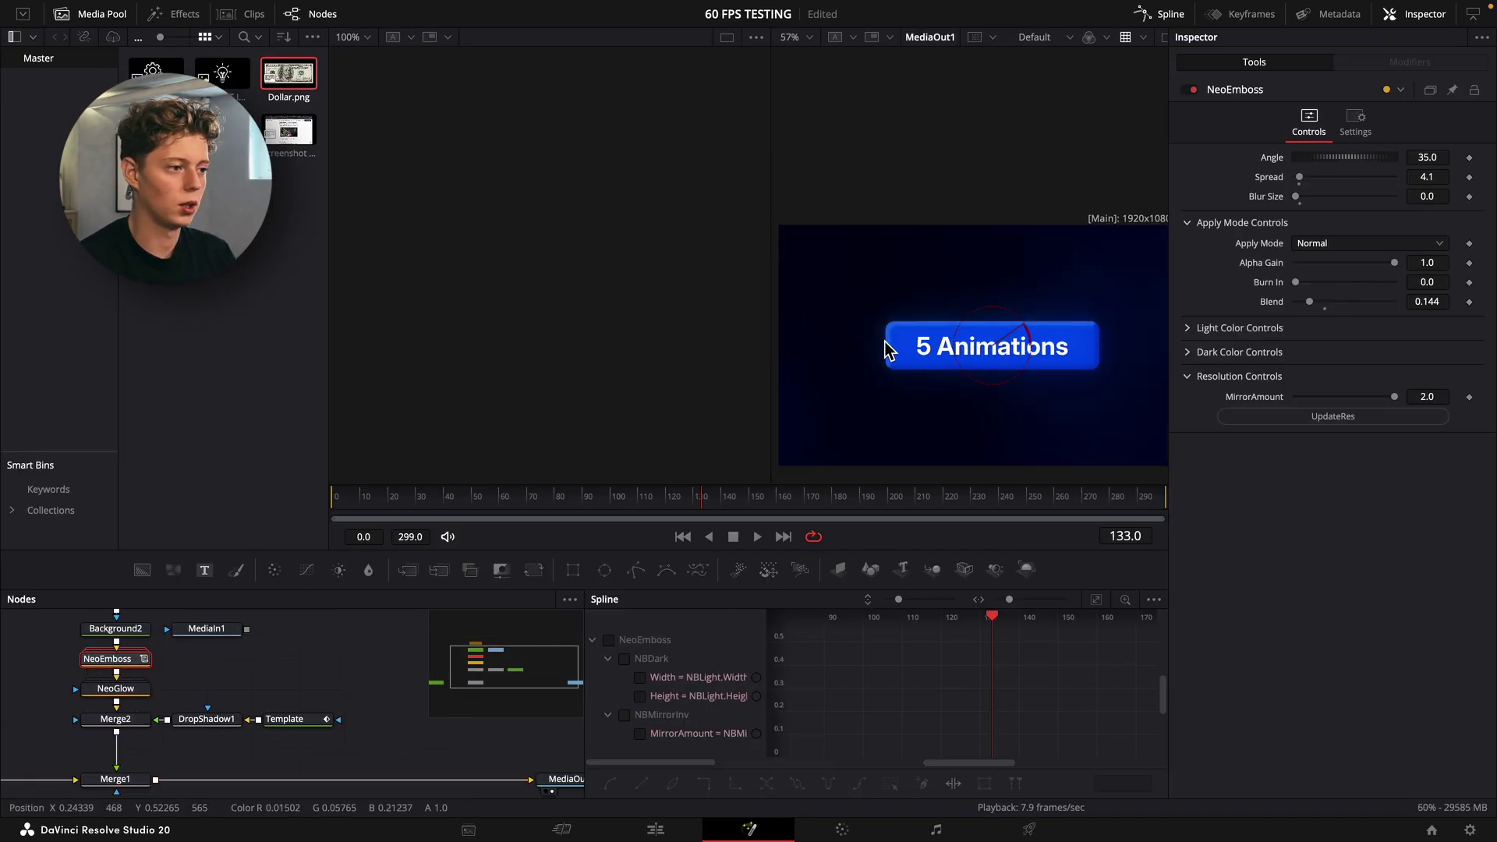
pyautogui.scroll(1, 969, 344)
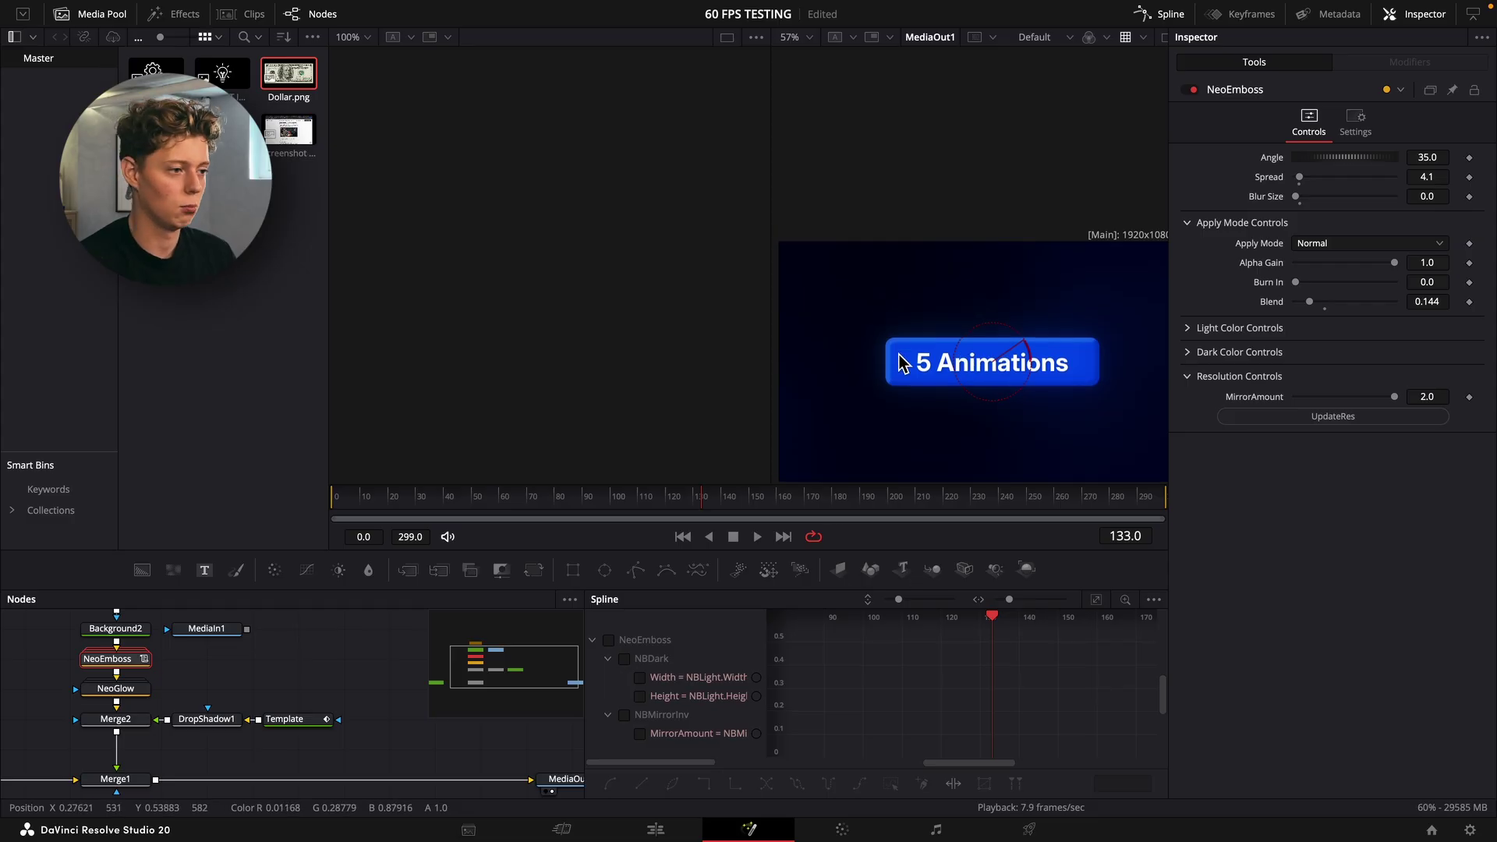
# Step: Set the NeoEmboss Blur Size to 28.3 and compare the button with the effect off and on
pyautogui.moveTo(1427, 196); pyautogui.dragTo(1460, 196)
pyautogui.click(1194, 92)
pyautogui.click(1193, 91)
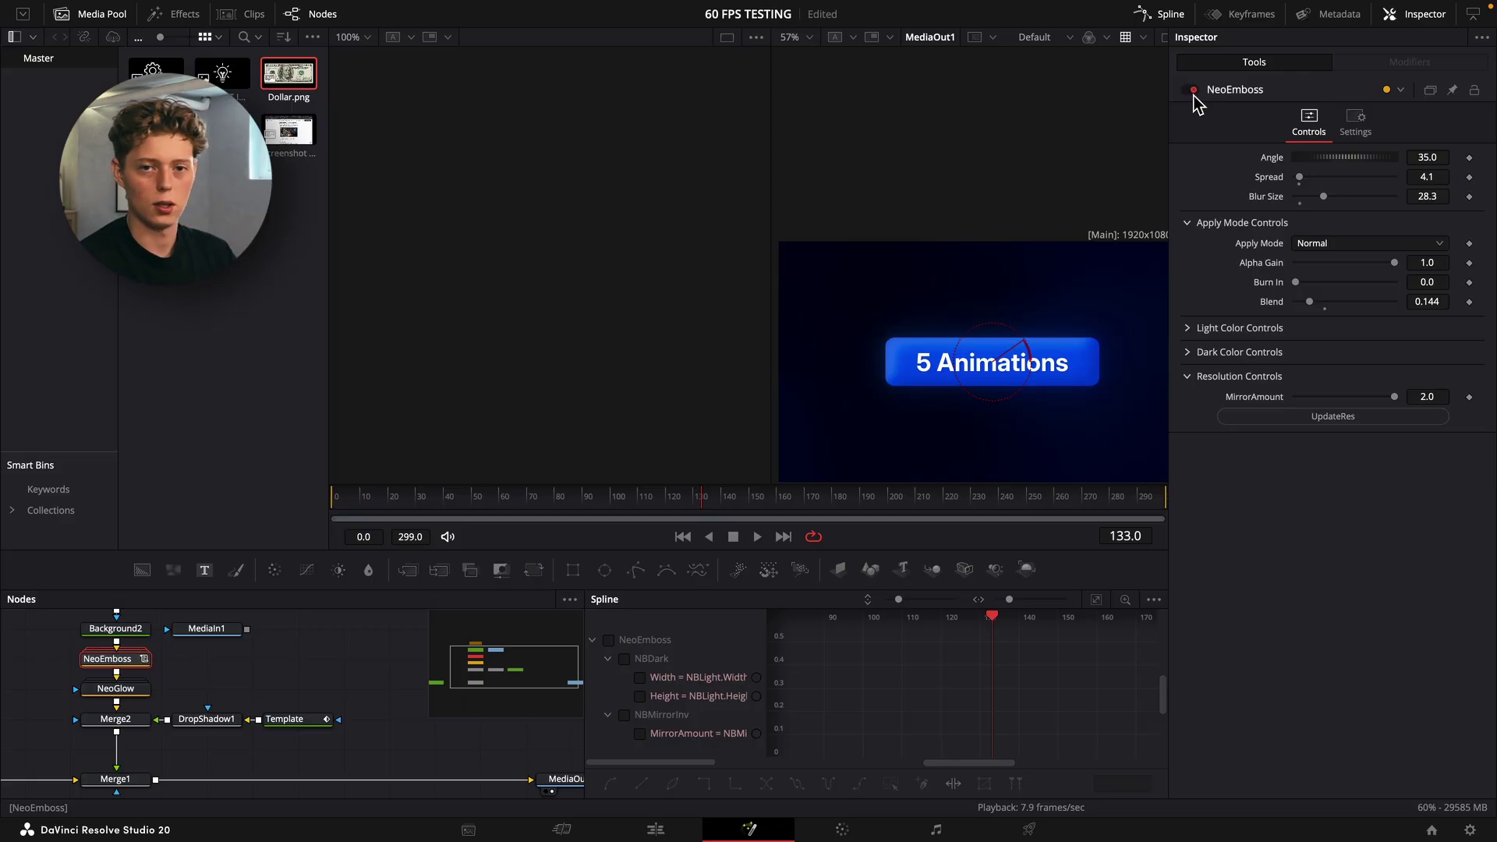
# Step: Return to the edit timeline and compare the blue gears clip up close with Neo Emboss off and on
pyautogui.hotkey('shift', '4')
pyautogui.click(1120, 595)
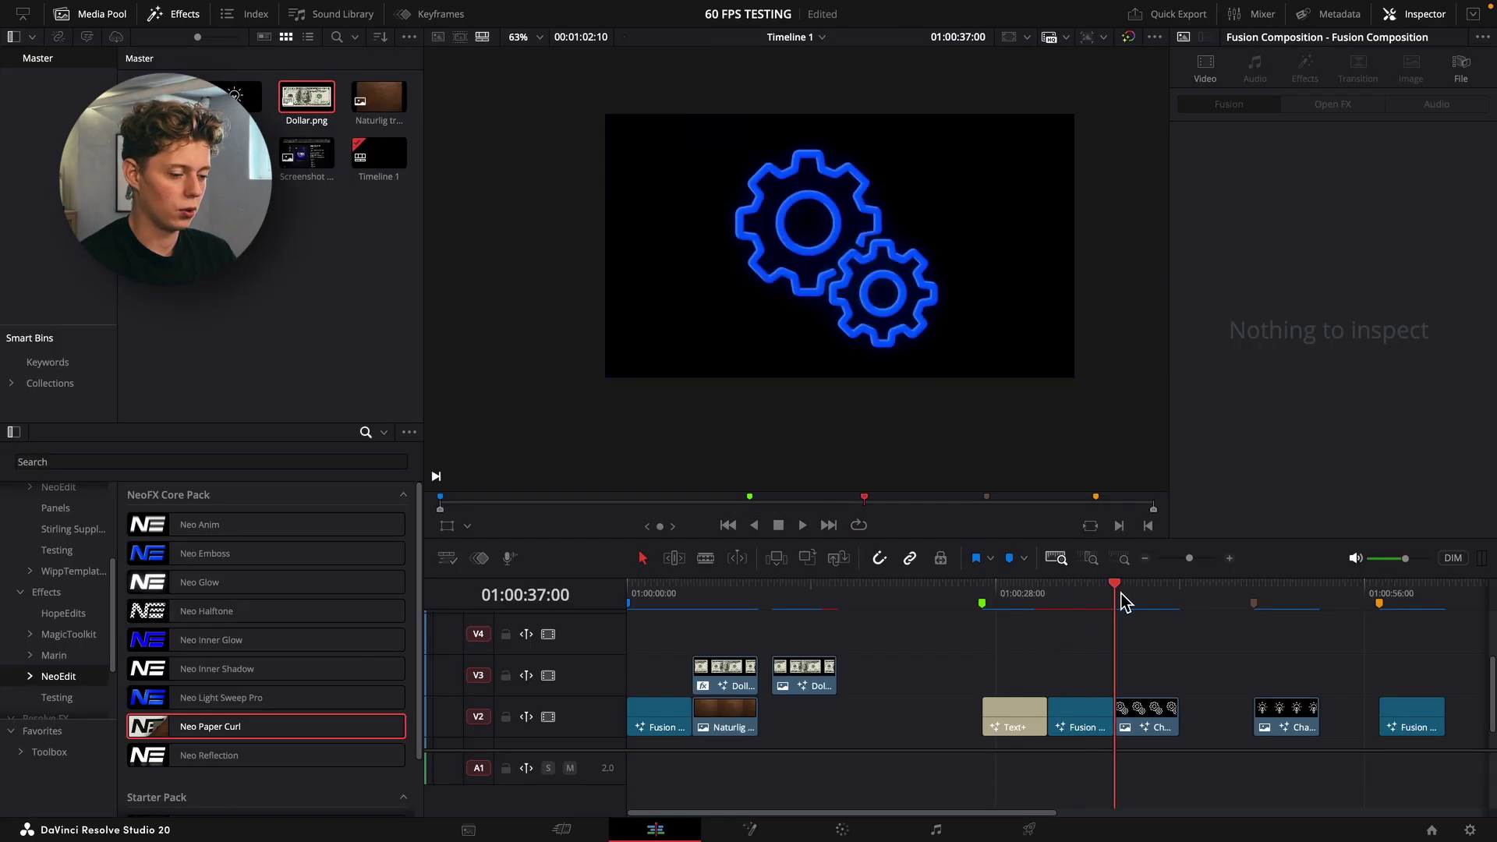
pyautogui.click(1140, 602)
pyautogui.scroll(3, 728, 267)
pyautogui.scroll(2, 946, 260)
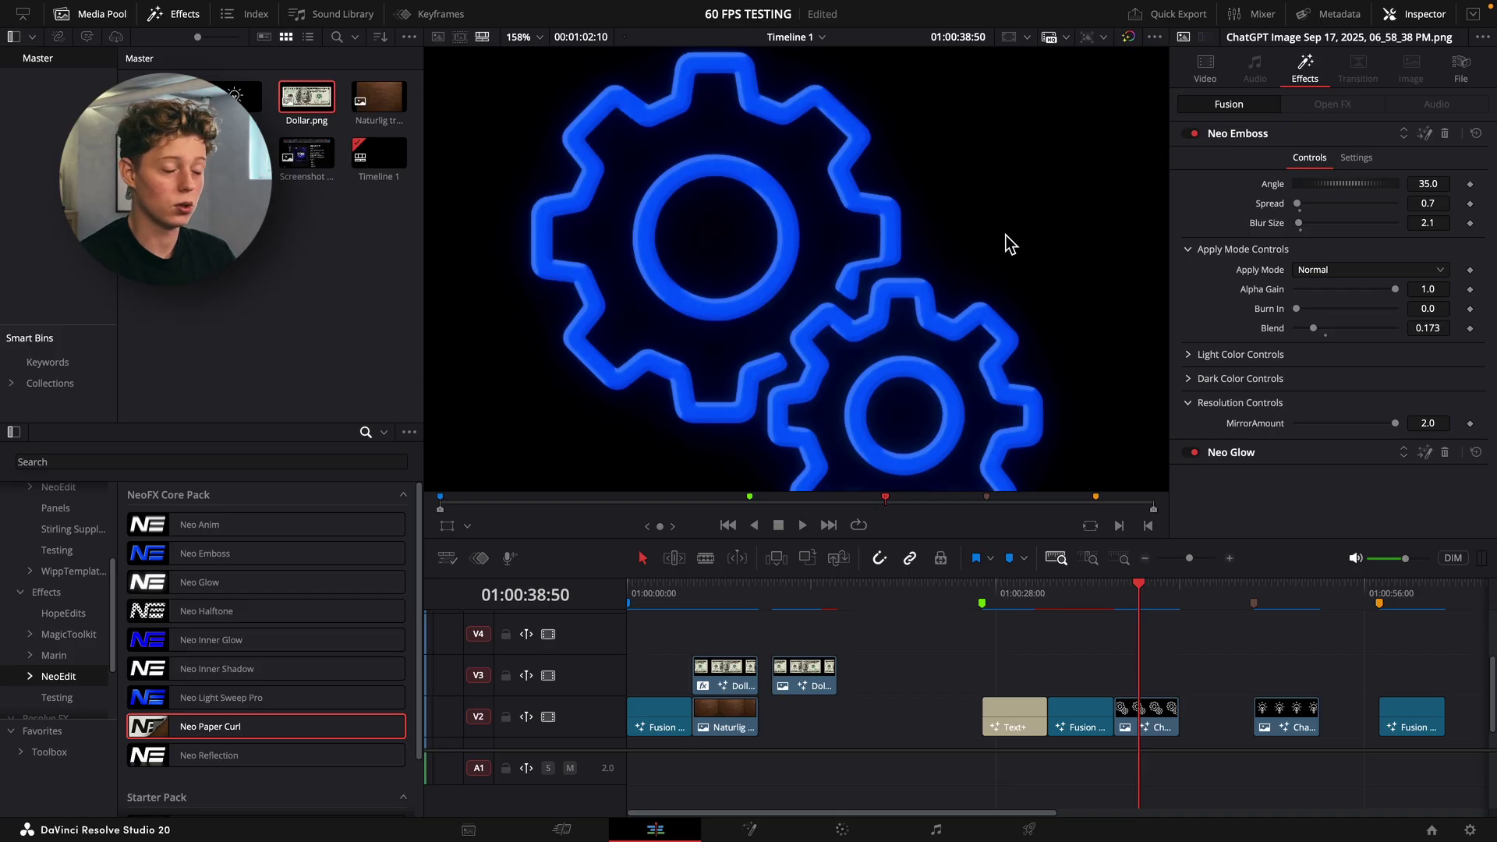
pyautogui.click(1194, 134)
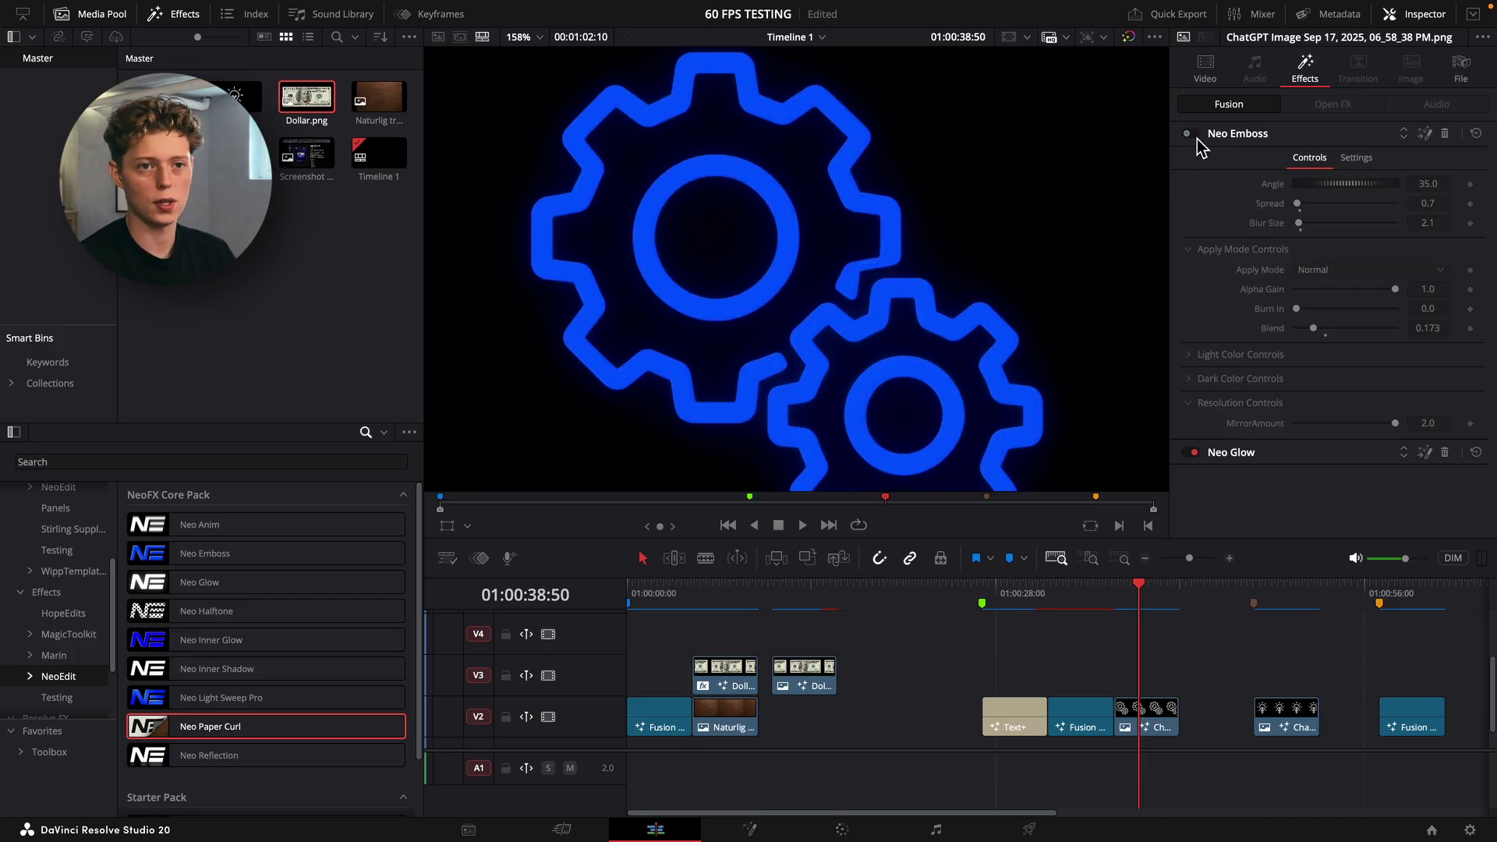
pyautogui.click(1195, 134)
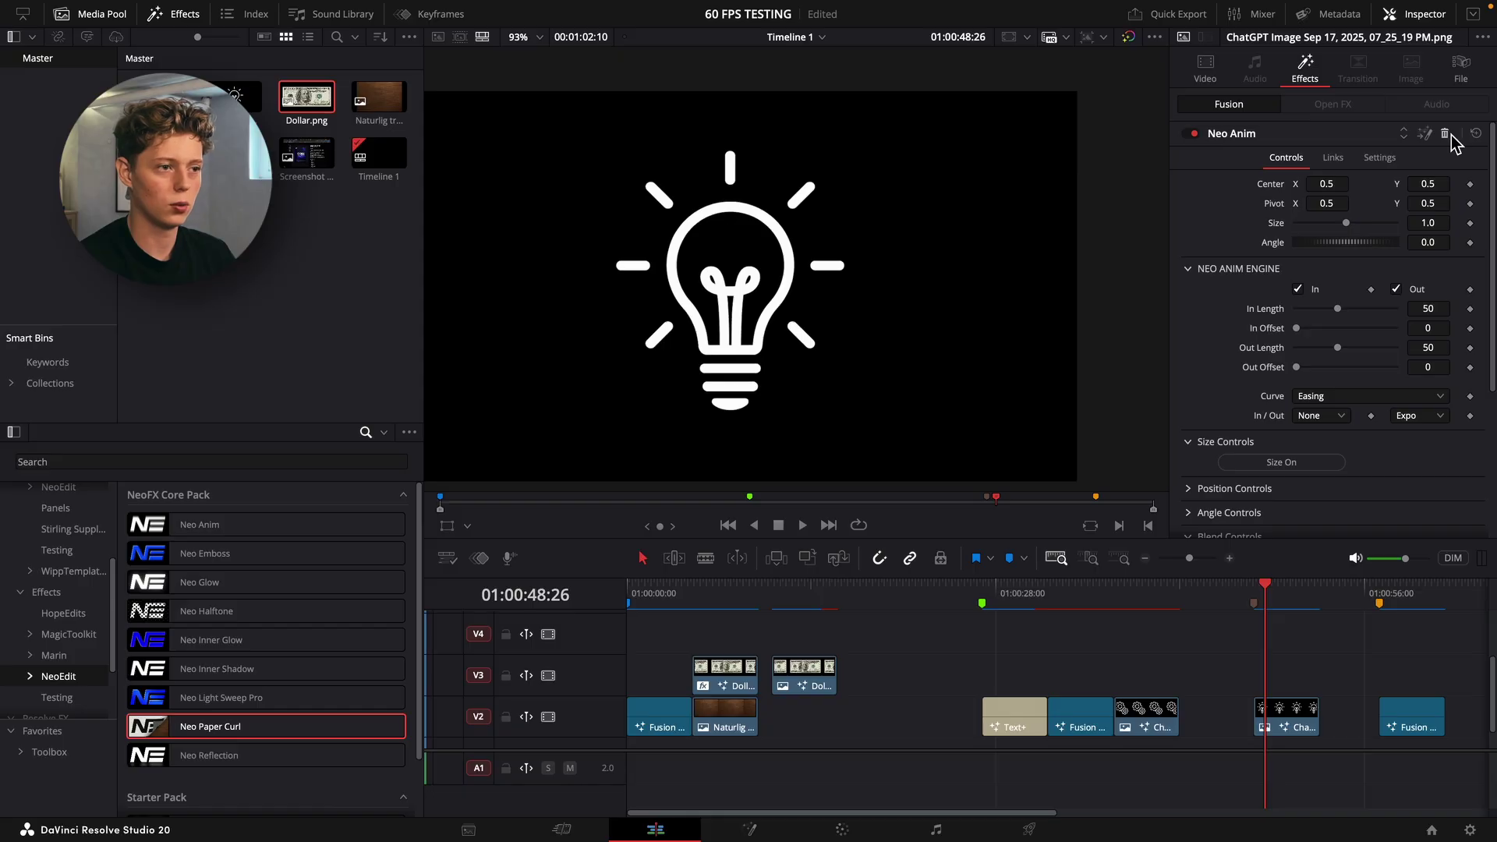
# Step: Remove Neo Anim from the lightbulb clip, apply a fresh Neo Anim to it, and review its controls at the clip's start
pyautogui.click(1447, 134)
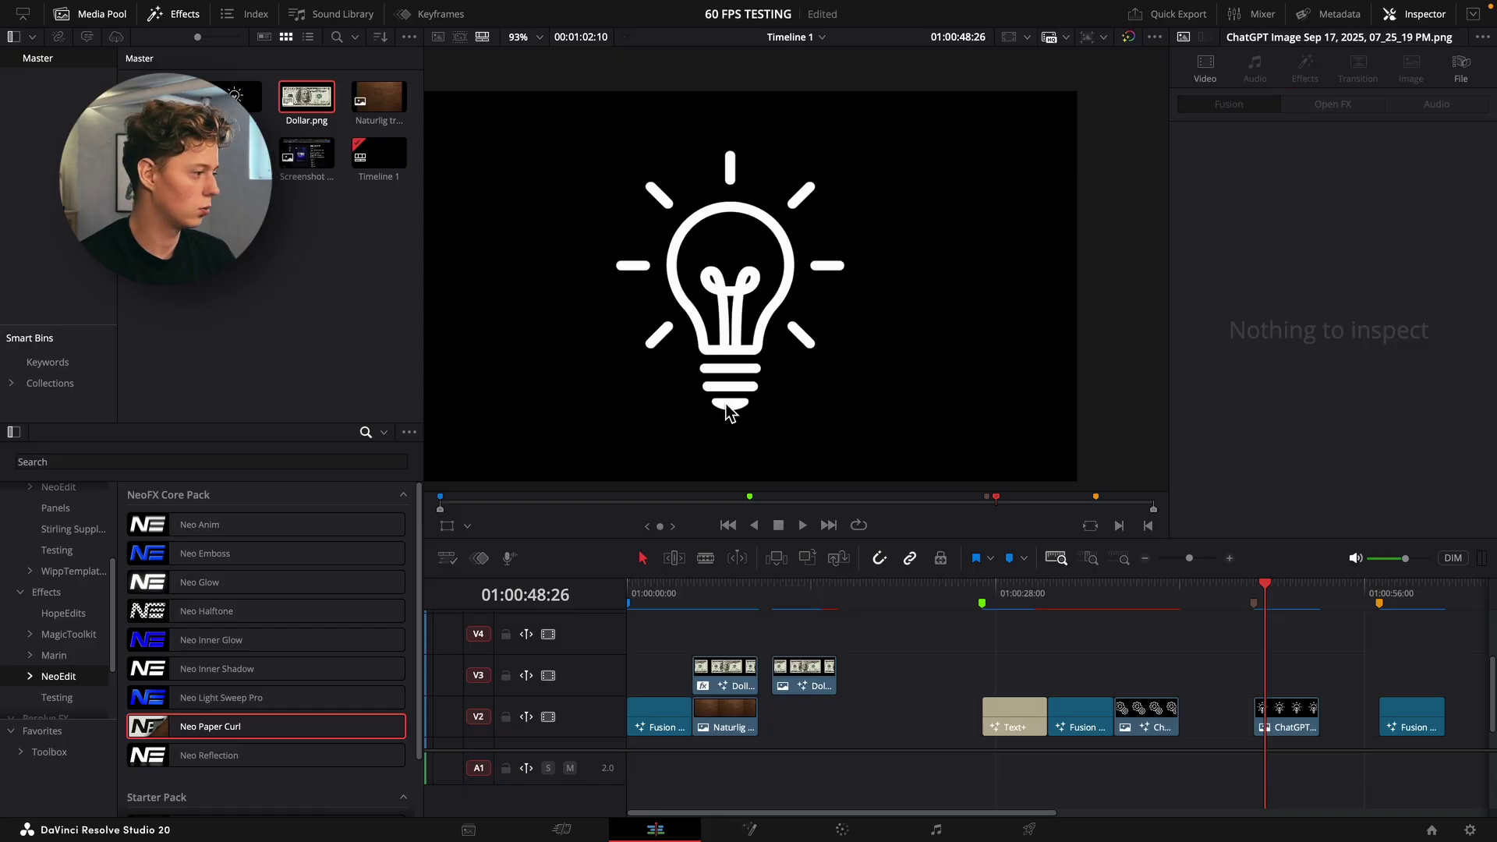
pyautogui.moveTo(312, 525); pyautogui.dragTo(1320, 726)
pyautogui.hotkey('shift', 'Up')
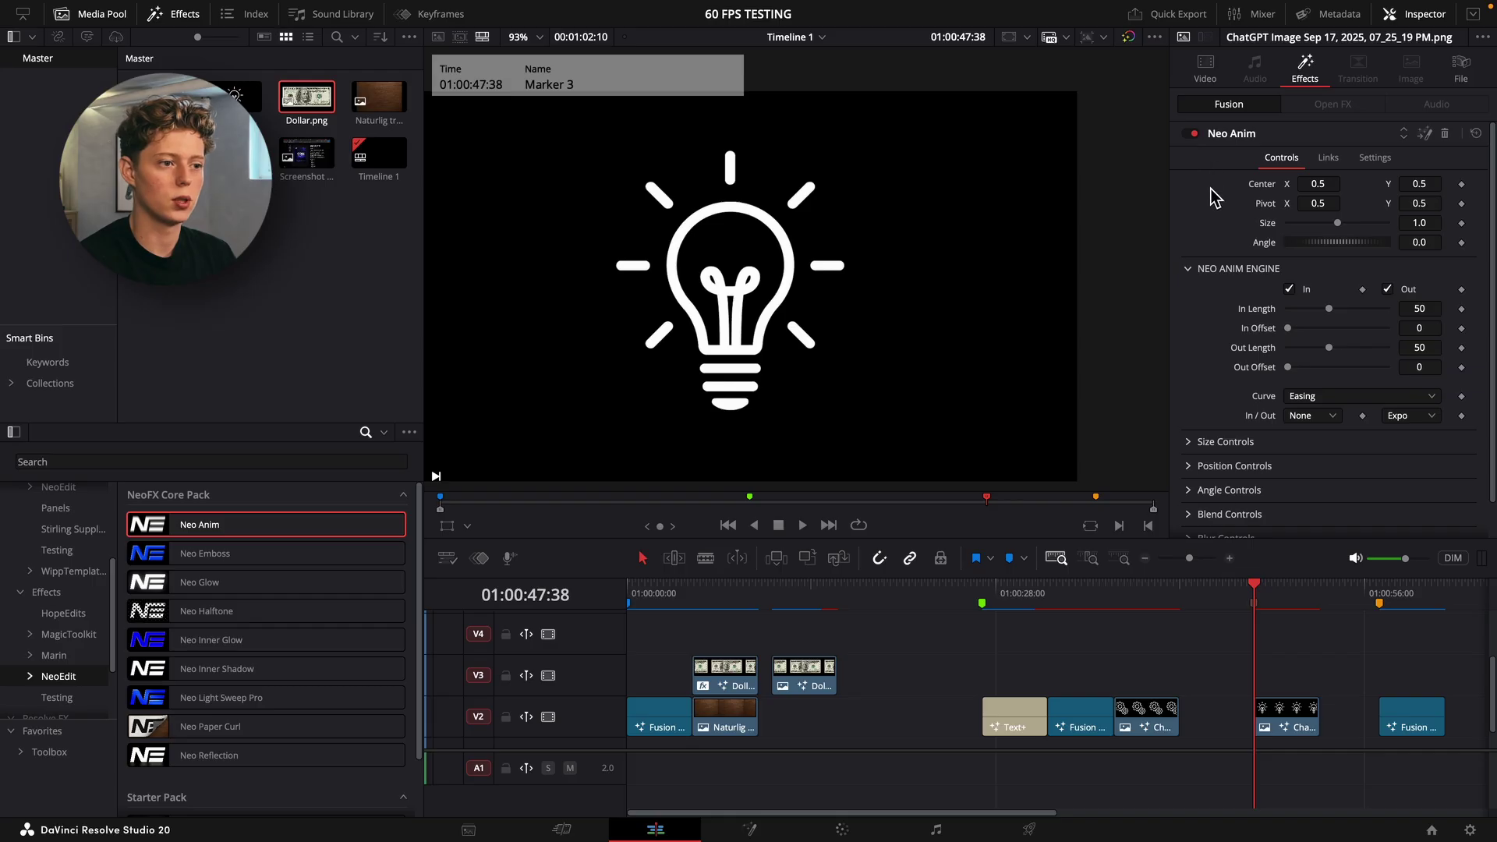
pyautogui.scroll(-2, 1256, 458)
pyautogui.scroll(2, 1258, 452)
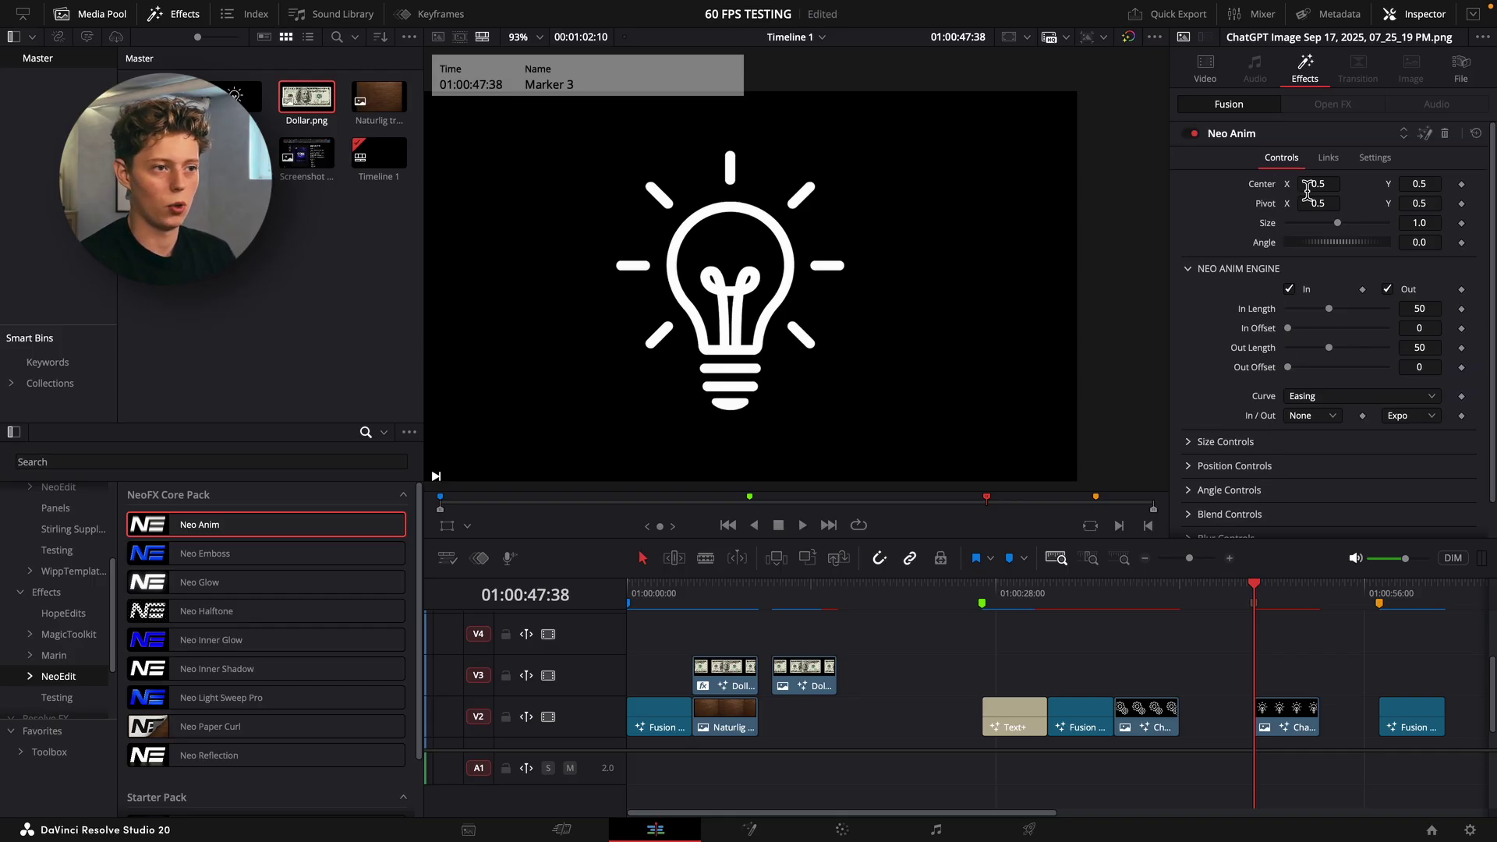
# Step: Try changing the lightbulb's Center X and Size in Neo Anim, undoing each change
pyautogui.moveTo(1307, 184); pyautogui.dragTo(1341, 186)
pyautogui.press('super+z')
pyautogui.moveTo(1437, 228); pyautogui.dragTo(1415, 227)
pyautogui.hotkey('ctrl', 'z')
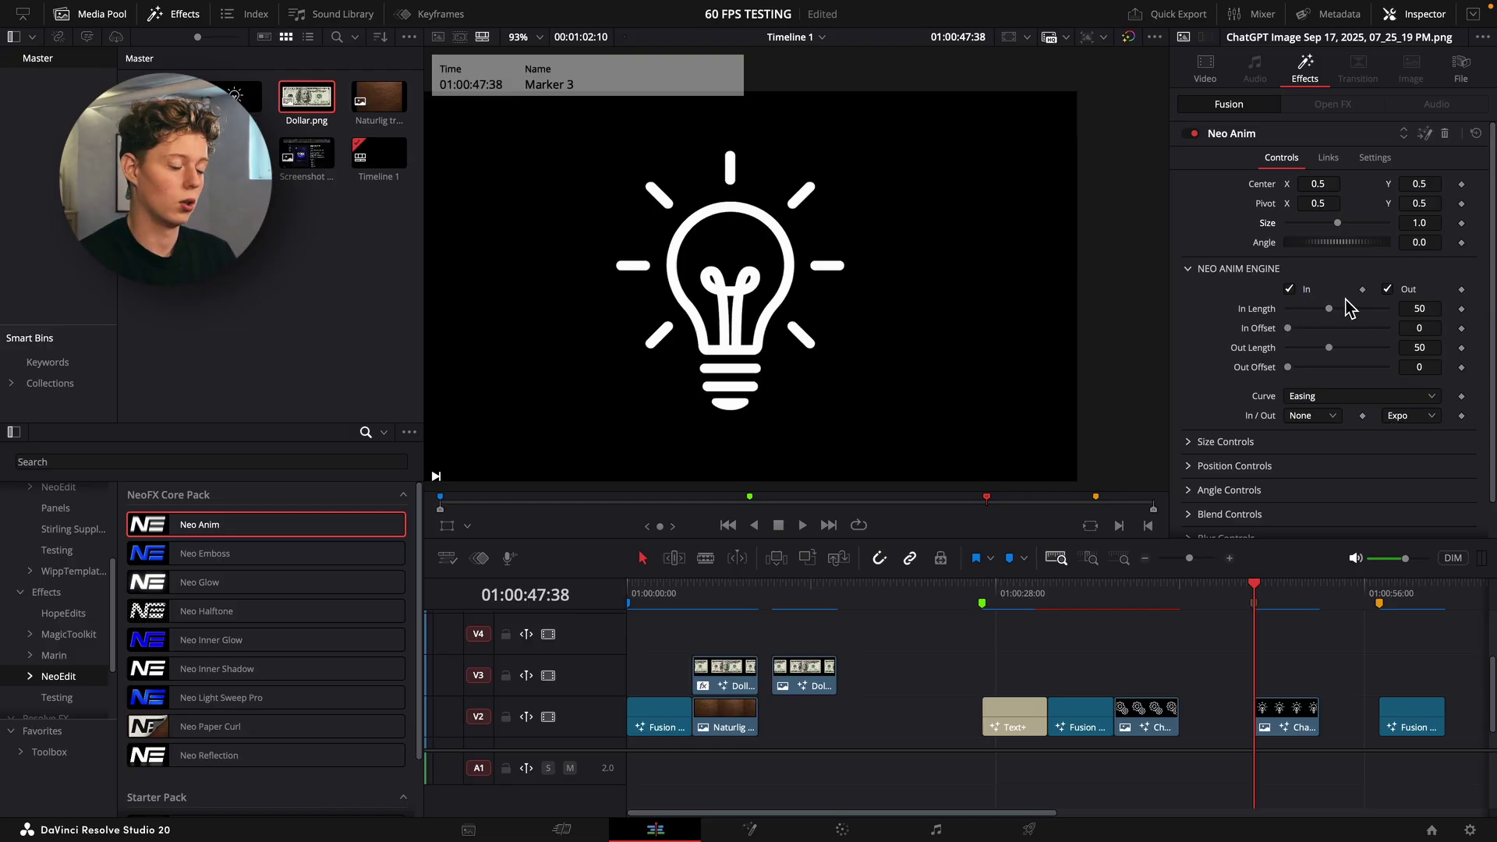
# Step: Turn on the Size animation in Neo Anim and preview the lightbulb scaling in from the clip's start
pyautogui.click(1247, 440)
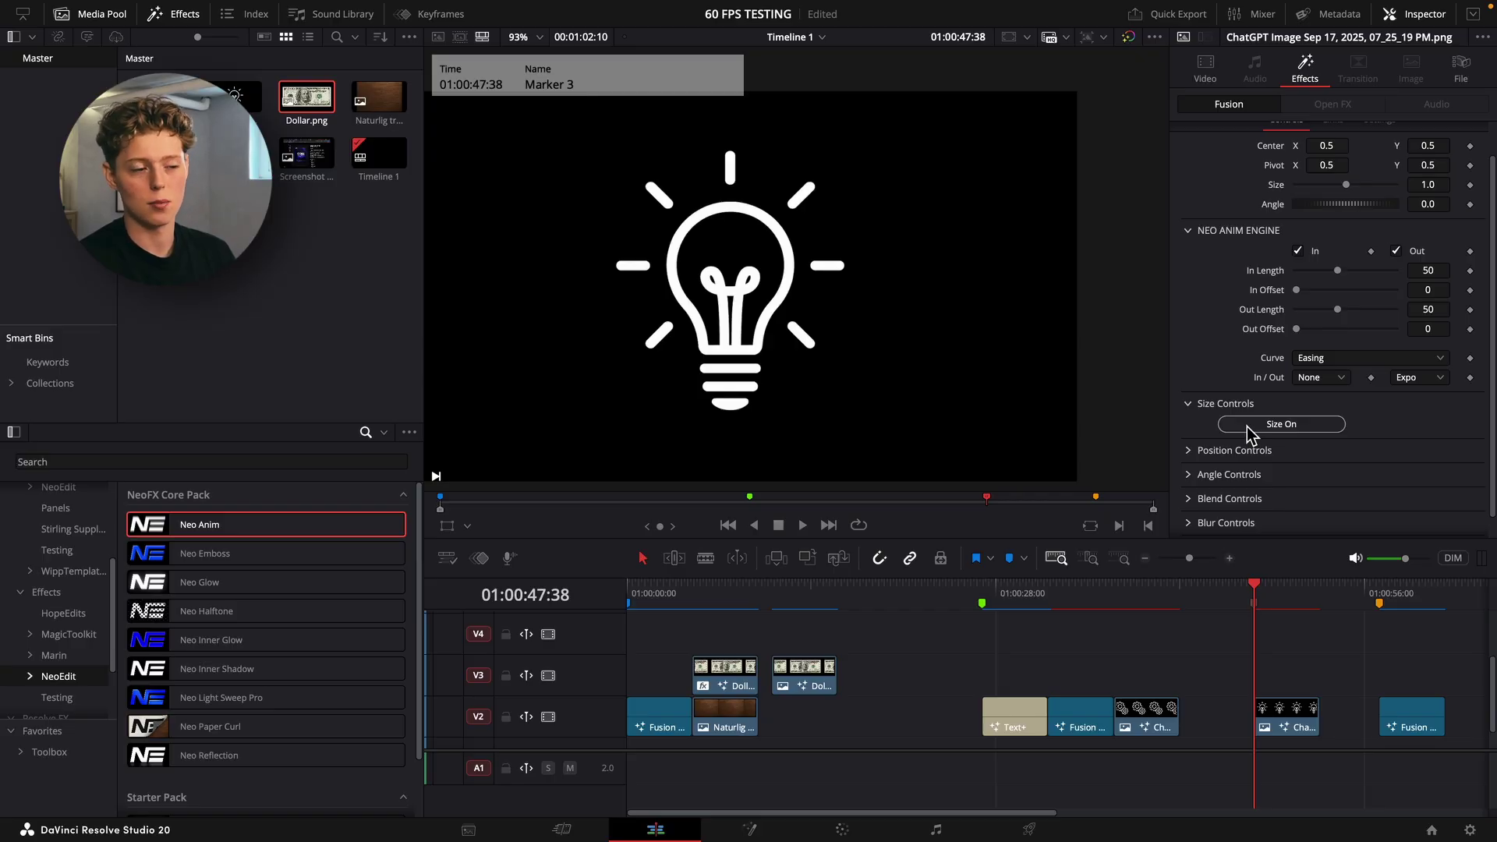
pyautogui.click(1247, 427)
pyautogui.press('space')
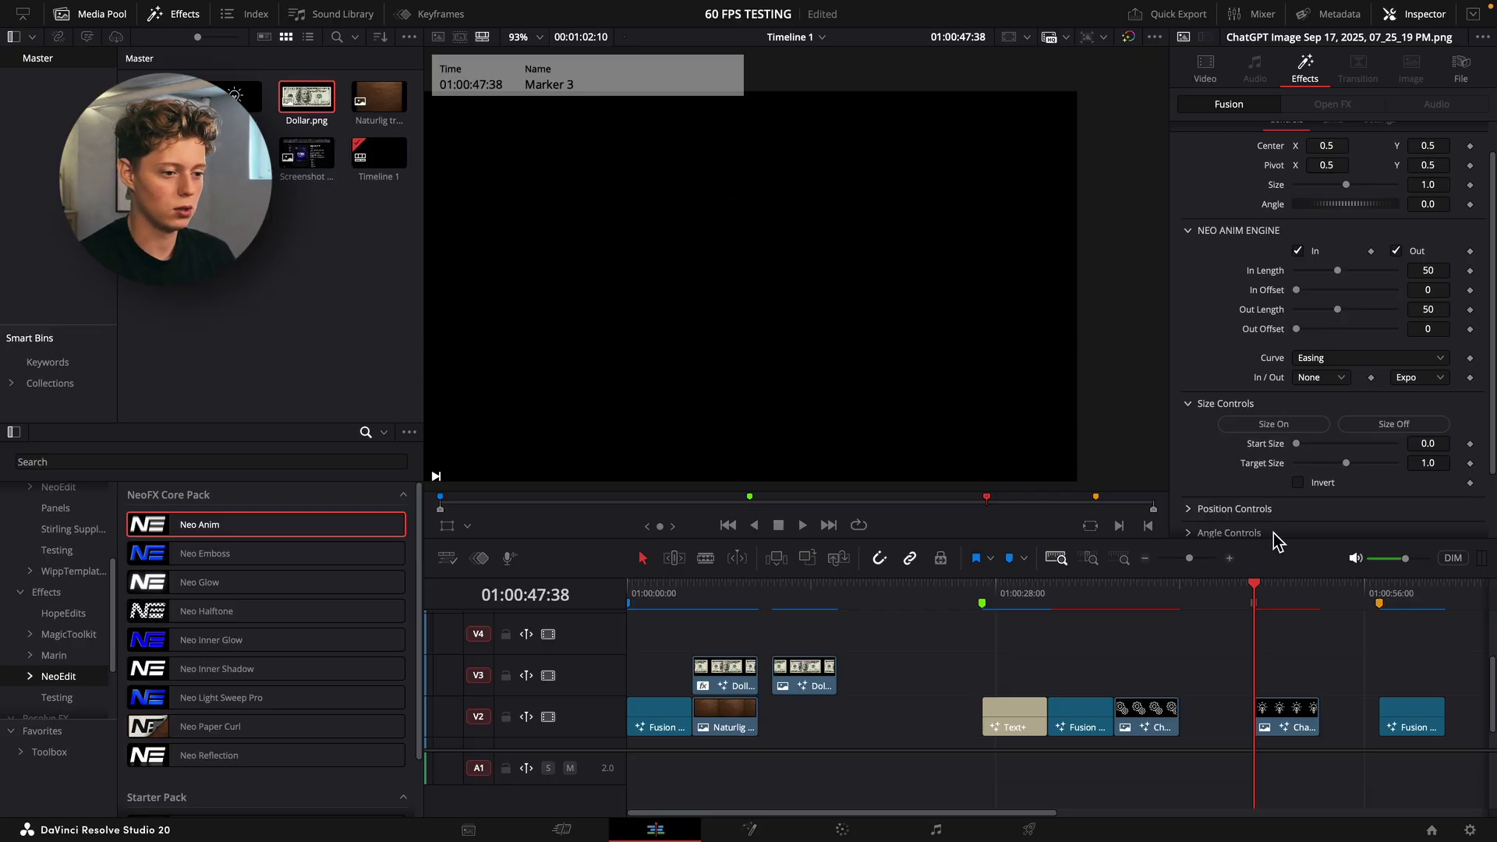
pyautogui.click(1256, 600)
pyautogui.press('space')
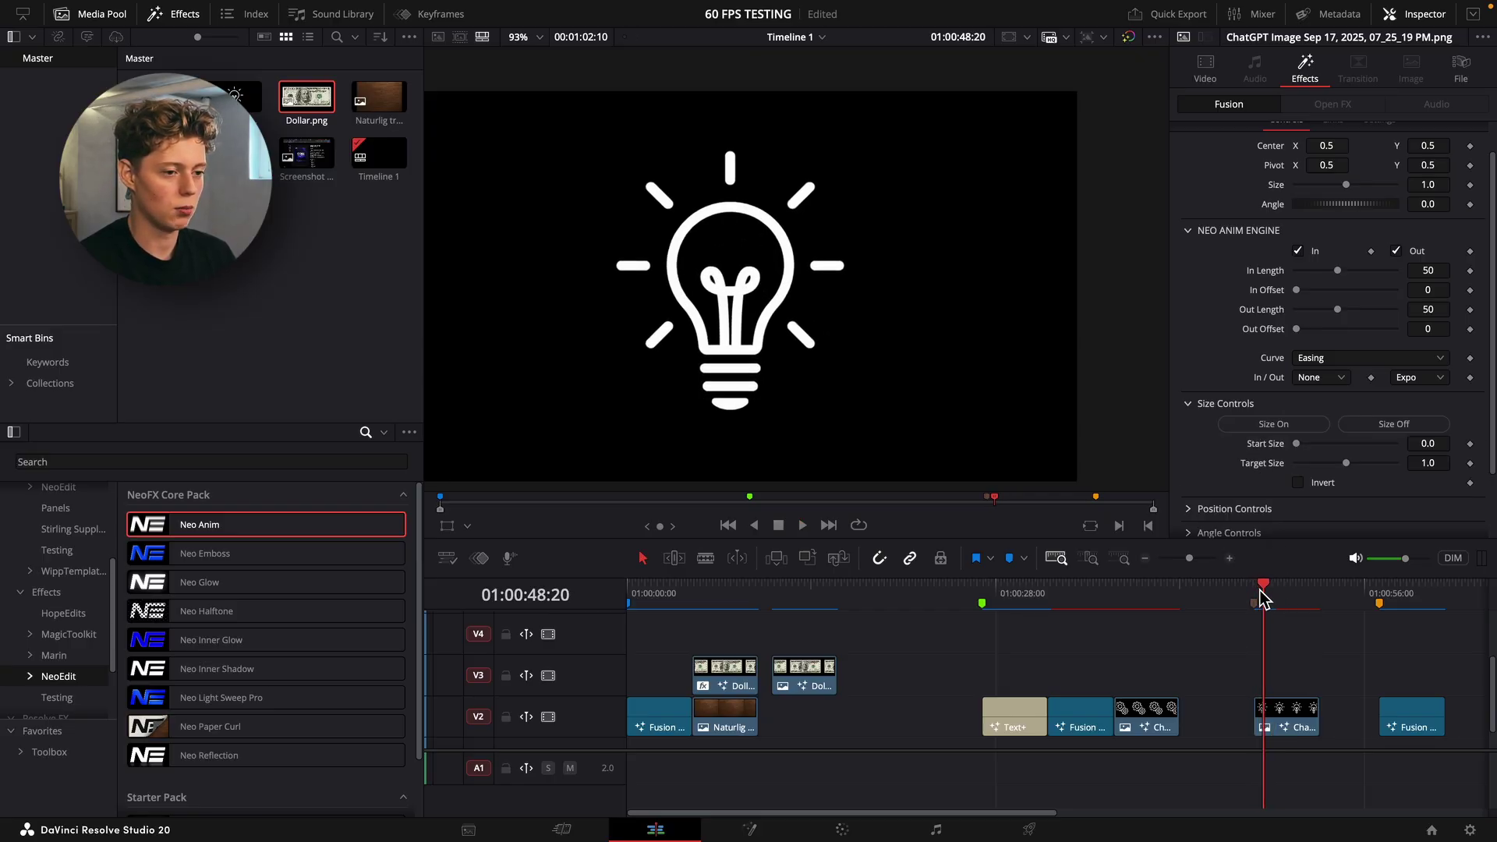
# Step: Switch the lightbulb's Neo Anim from Size to Position animation with a Start Offset of 0.047
pyautogui.click(1366, 424)
pyautogui.click(1189, 428)
pyautogui.click(1259, 452)
pyautogui.moveTo(1265, 585); pyautogui.dragTo(1259, 589)
pyautogui.scroll(-3, 1303, 454)
pyautogui.moveTo(1434, 367); pyautogui.dragTo(1392, 433)
# Step: Turn on the Blend animation for the lightbulb and preview the clip from its start
pyautogui.click(1199, 476)
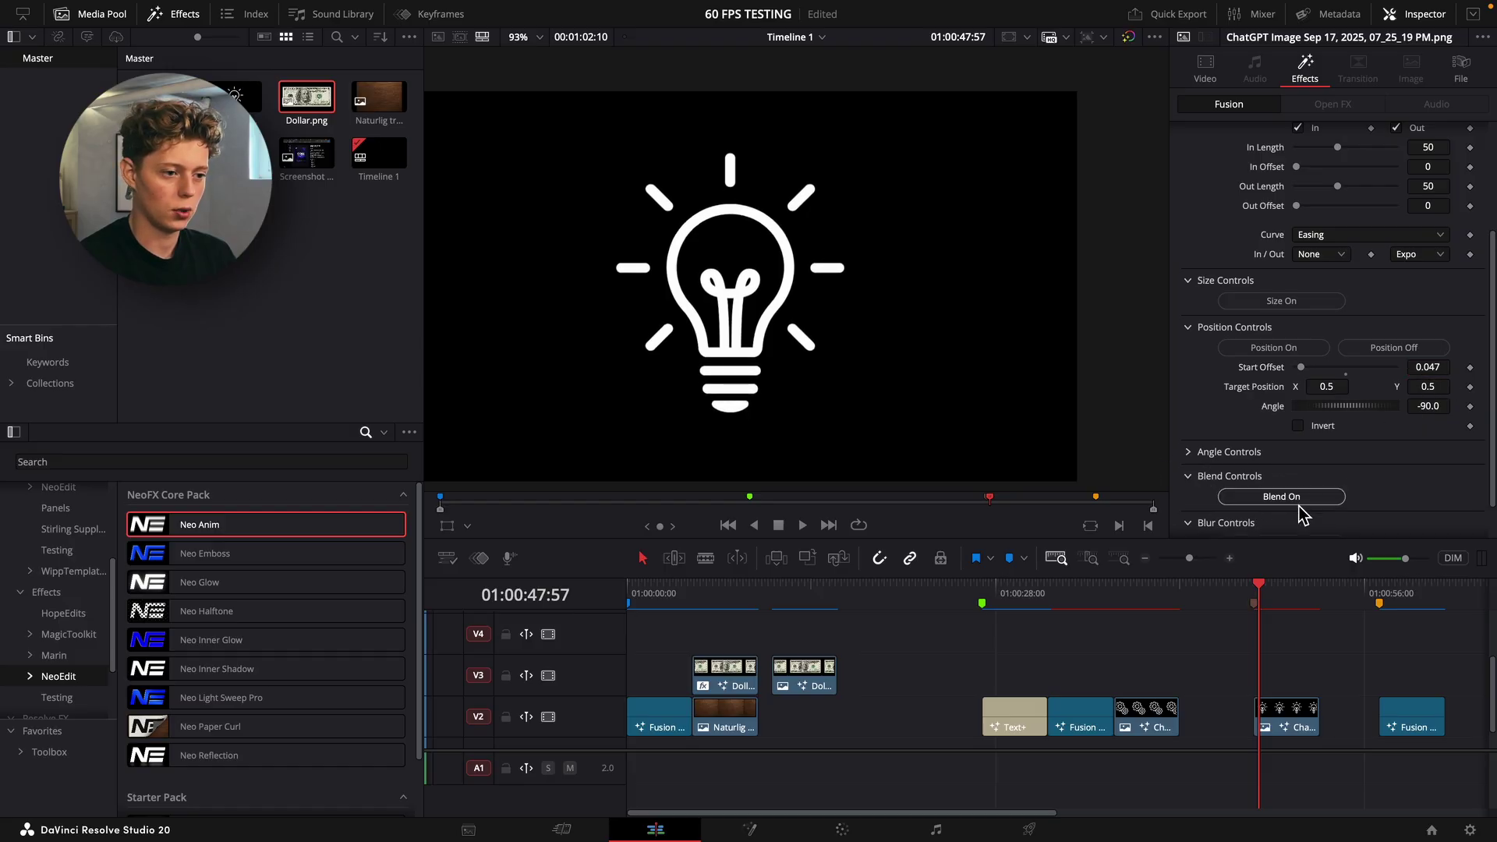
pyautogui.click(1267, 497)
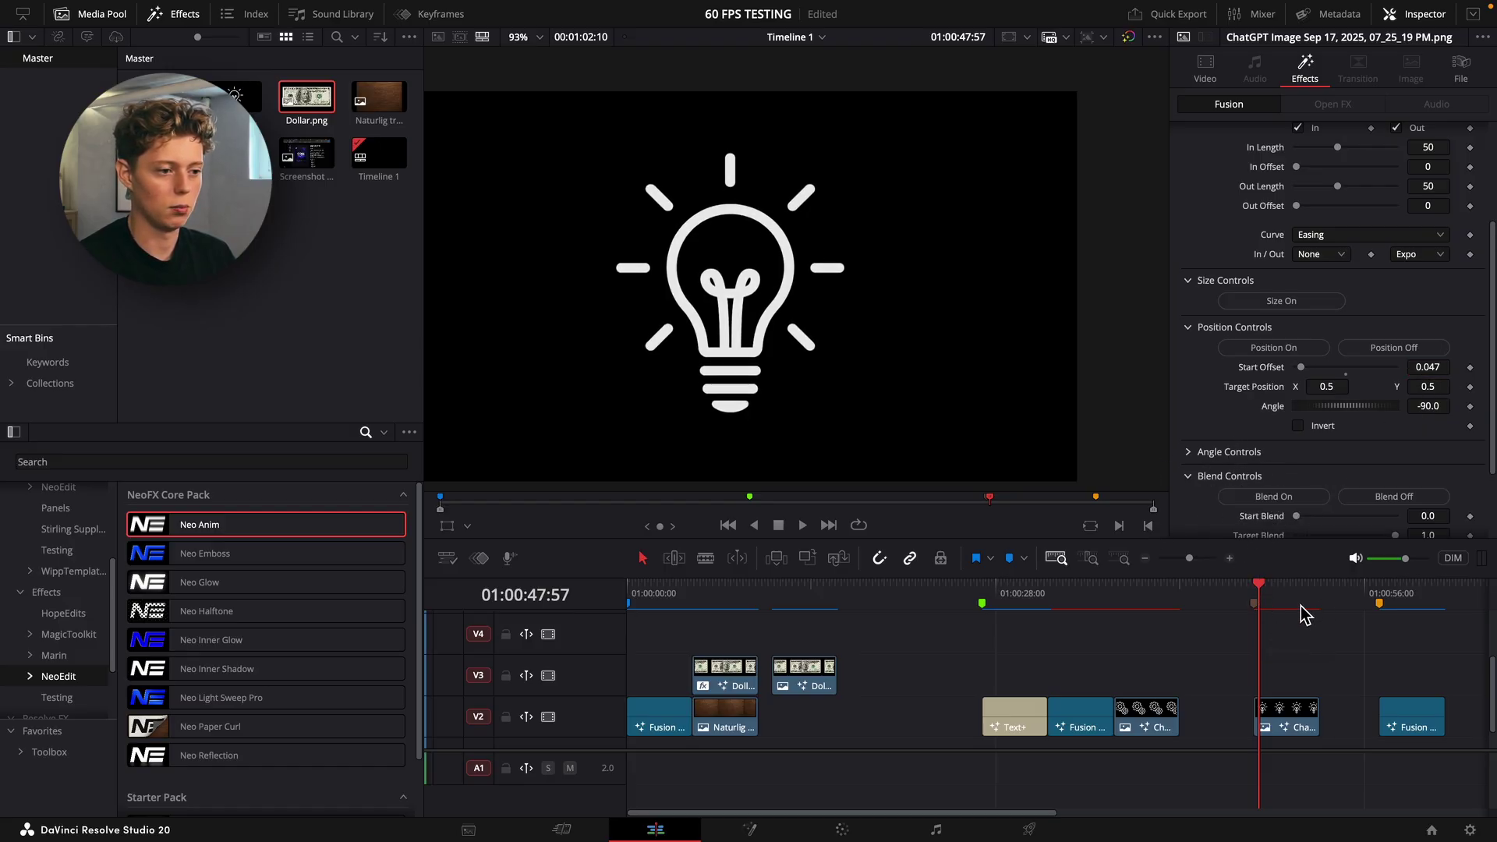
pyautogui.click(1254, 597)
pyautogui.press('space')
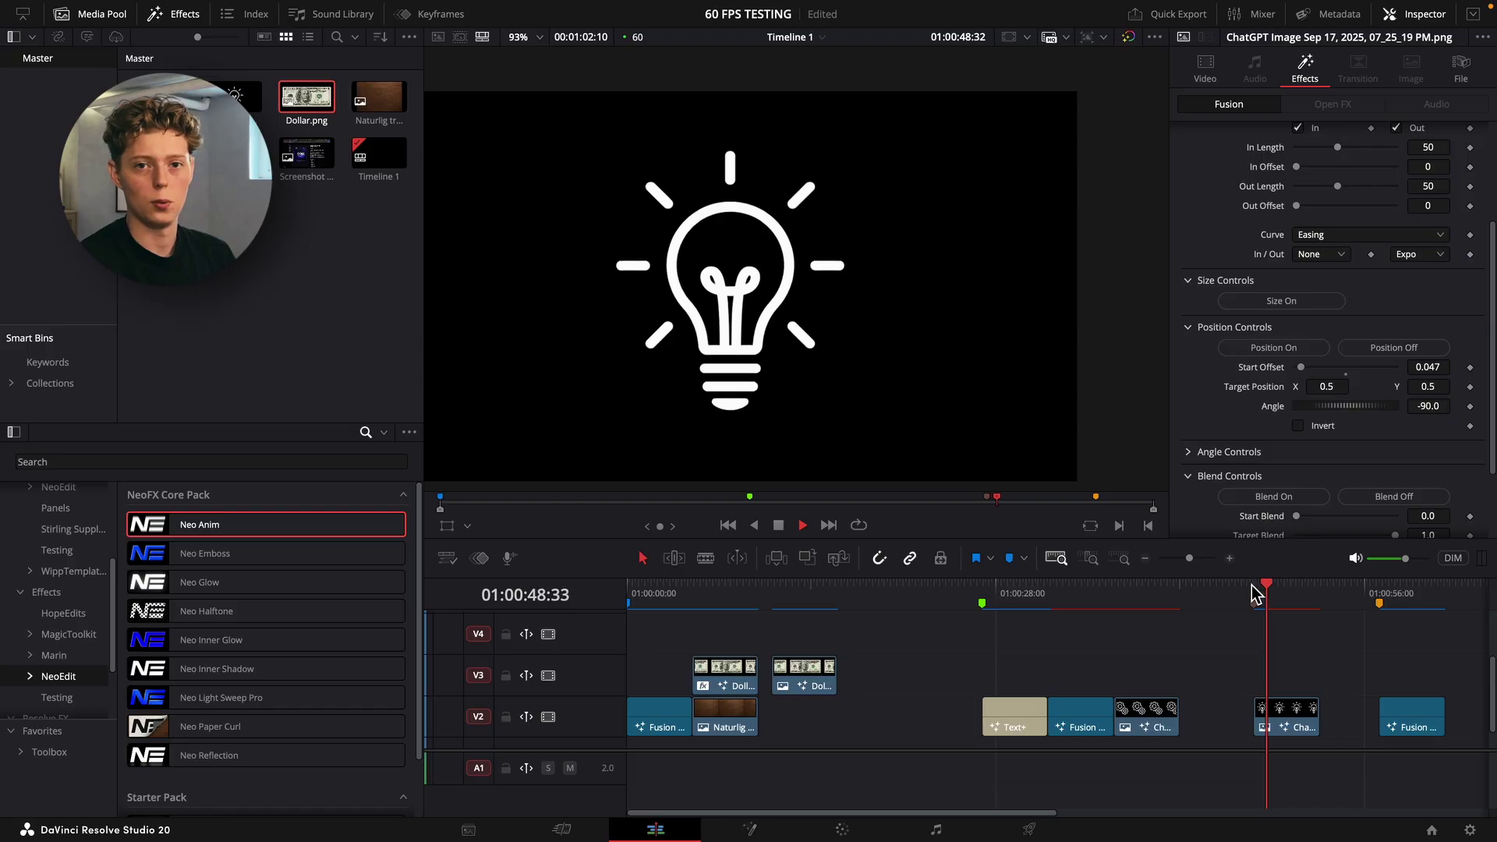
pyautogui.scroll(-3, 1318, 422)
pyautogui.press('space')
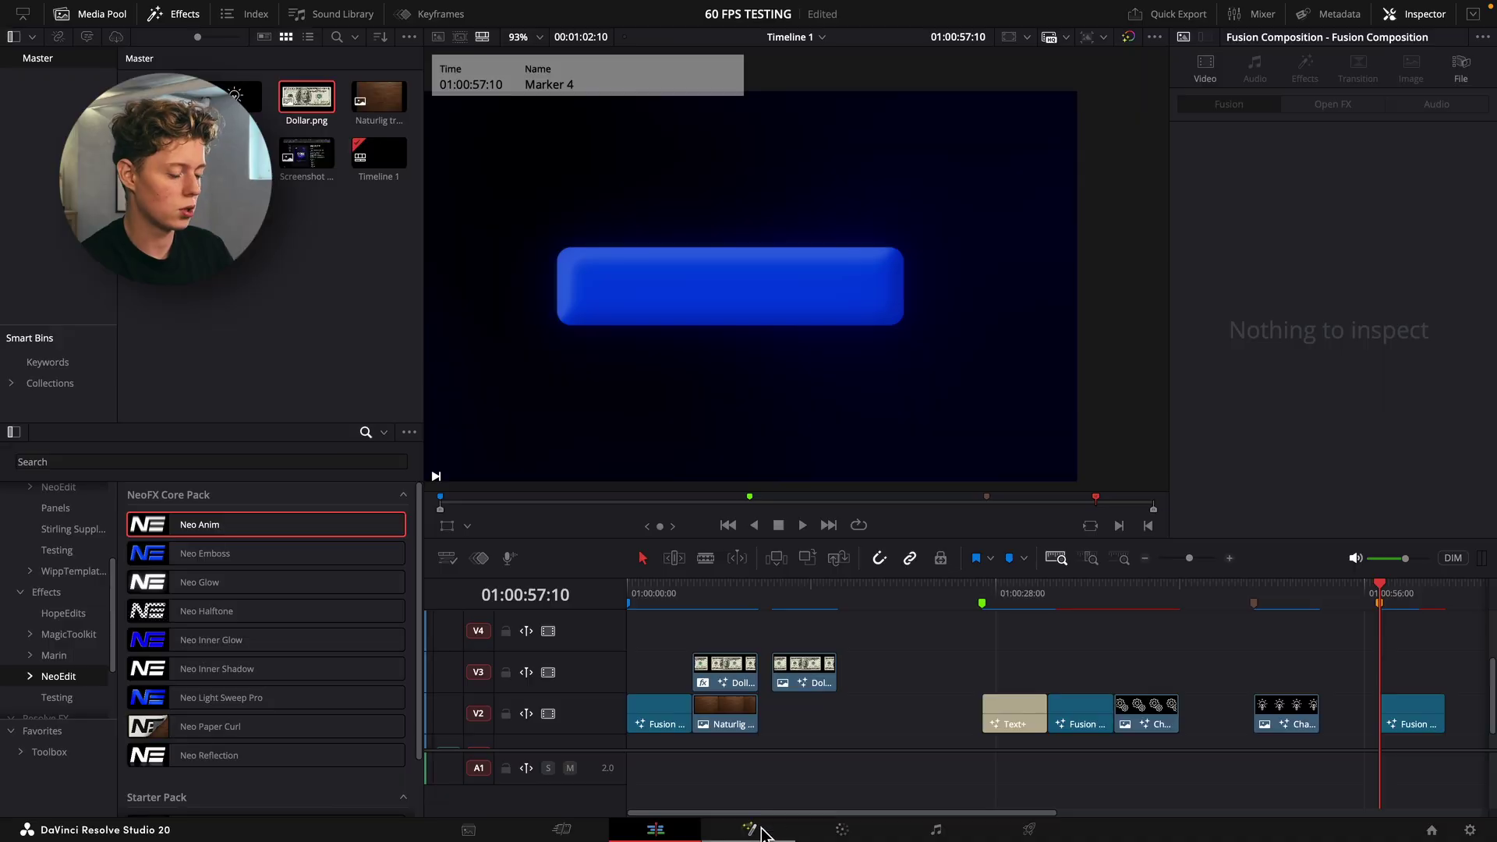
# Step: Open the last button composition in Fusion, add a NeoReflection node after Merge2, and go to frame 106
pyautogui.click(761, 834)
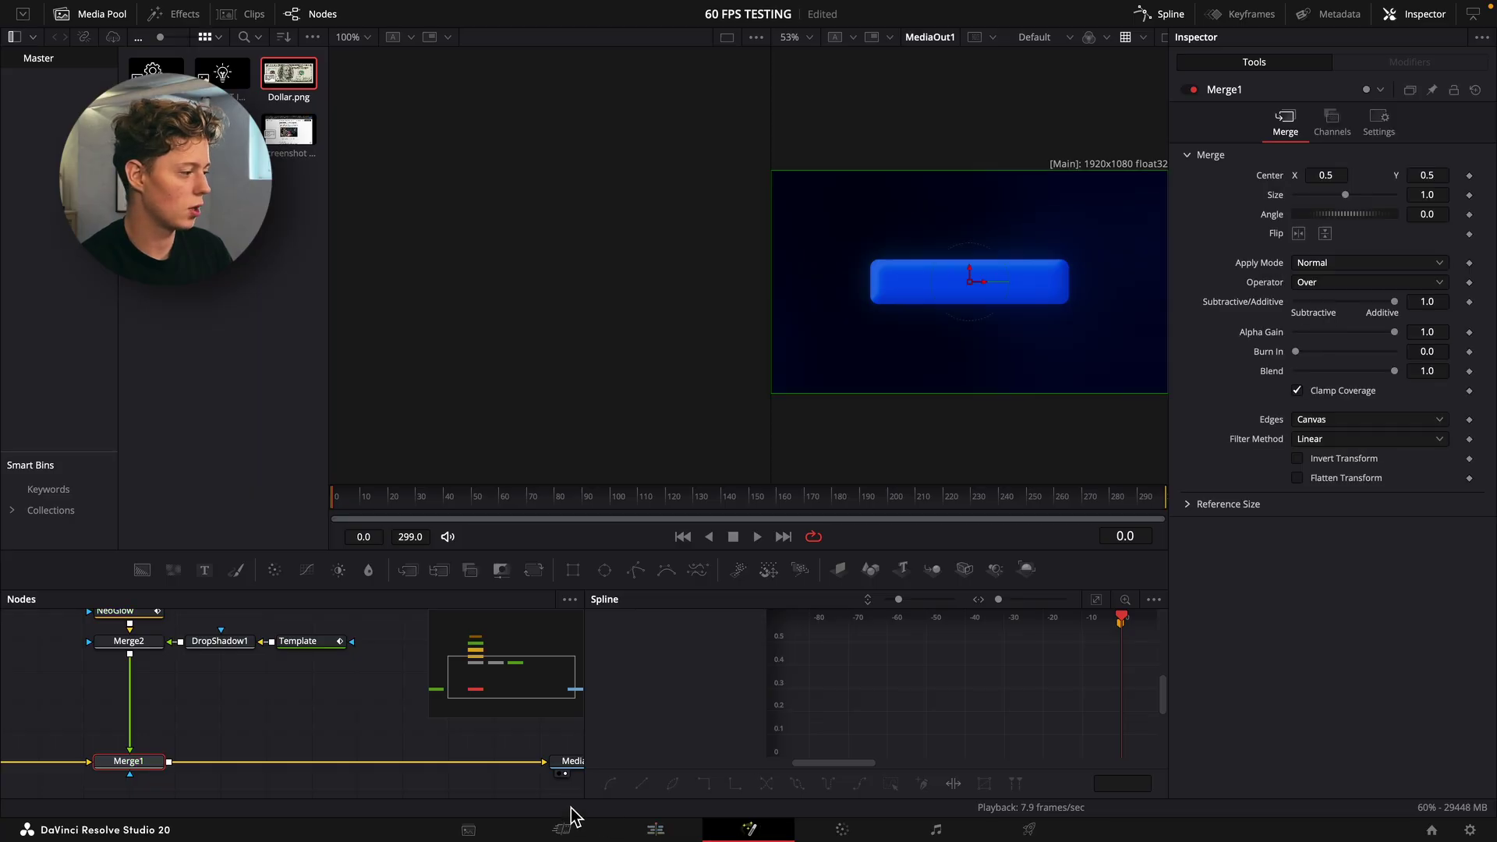
pyautogui.click(117, 645)
pyautogui.hotkey('shift', 'space')
pyautogui.write('neo re')
pyautogui.press('Return')
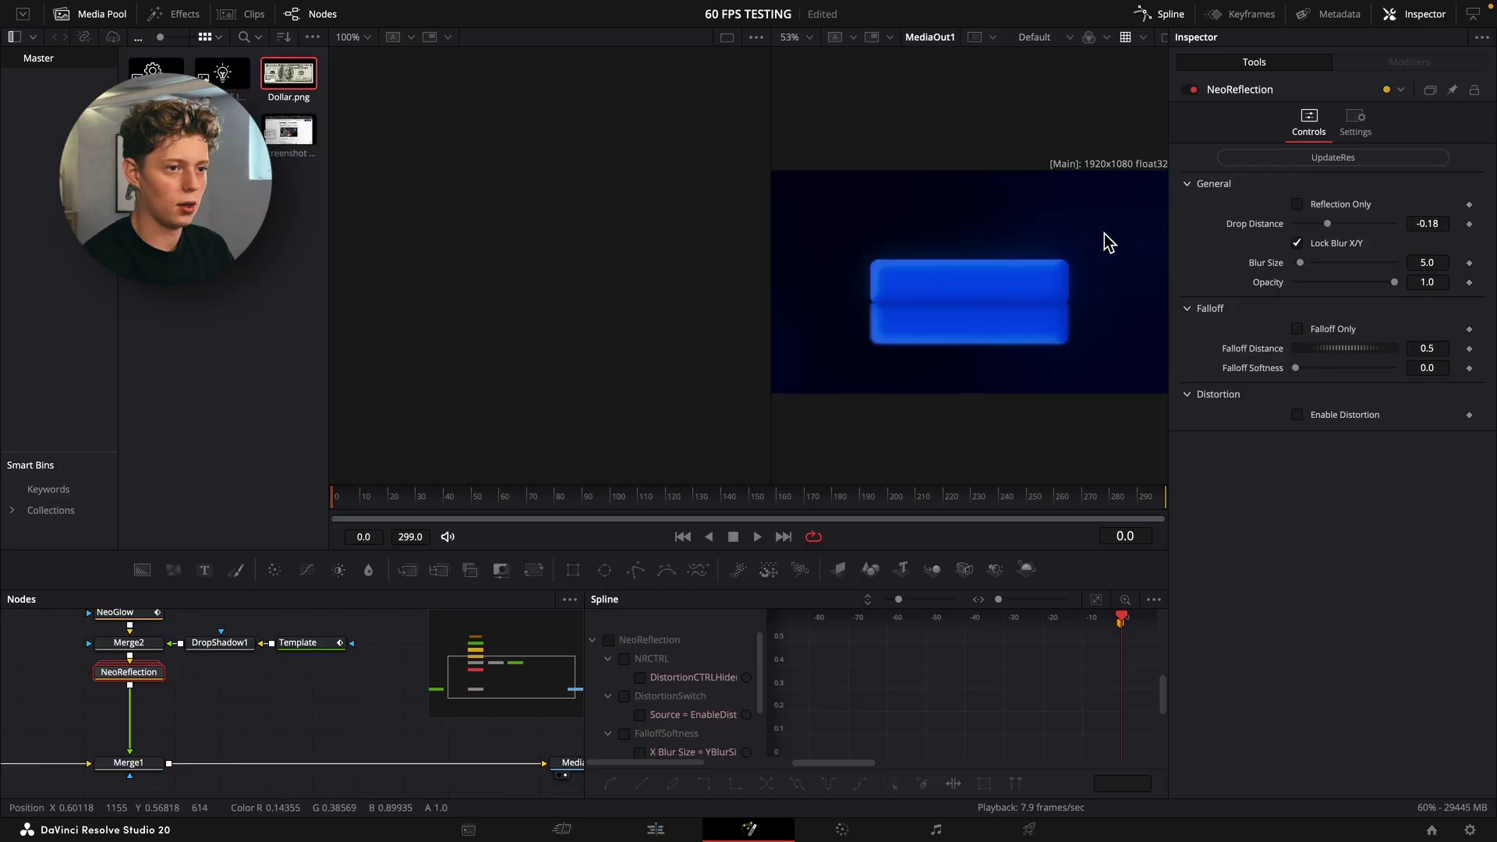
pyautogui.click(630, 499)
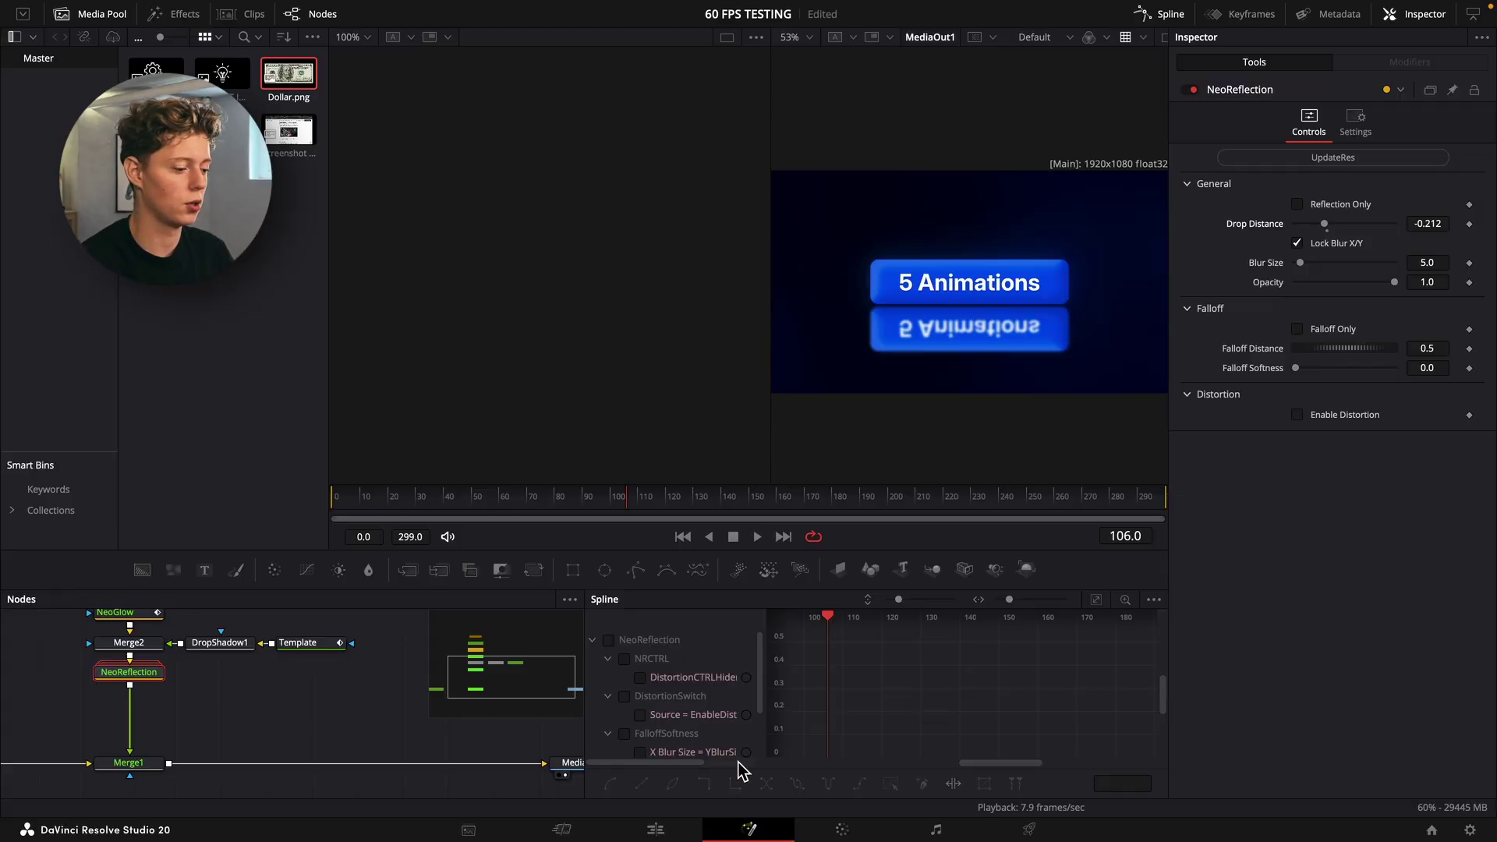
# Step: Look at the Edit page, return to Fusion, and set NeoReflection's Falloff Distance to 0.605 and Falloff Softness to 48.8
pyautogui.click(671, 830)
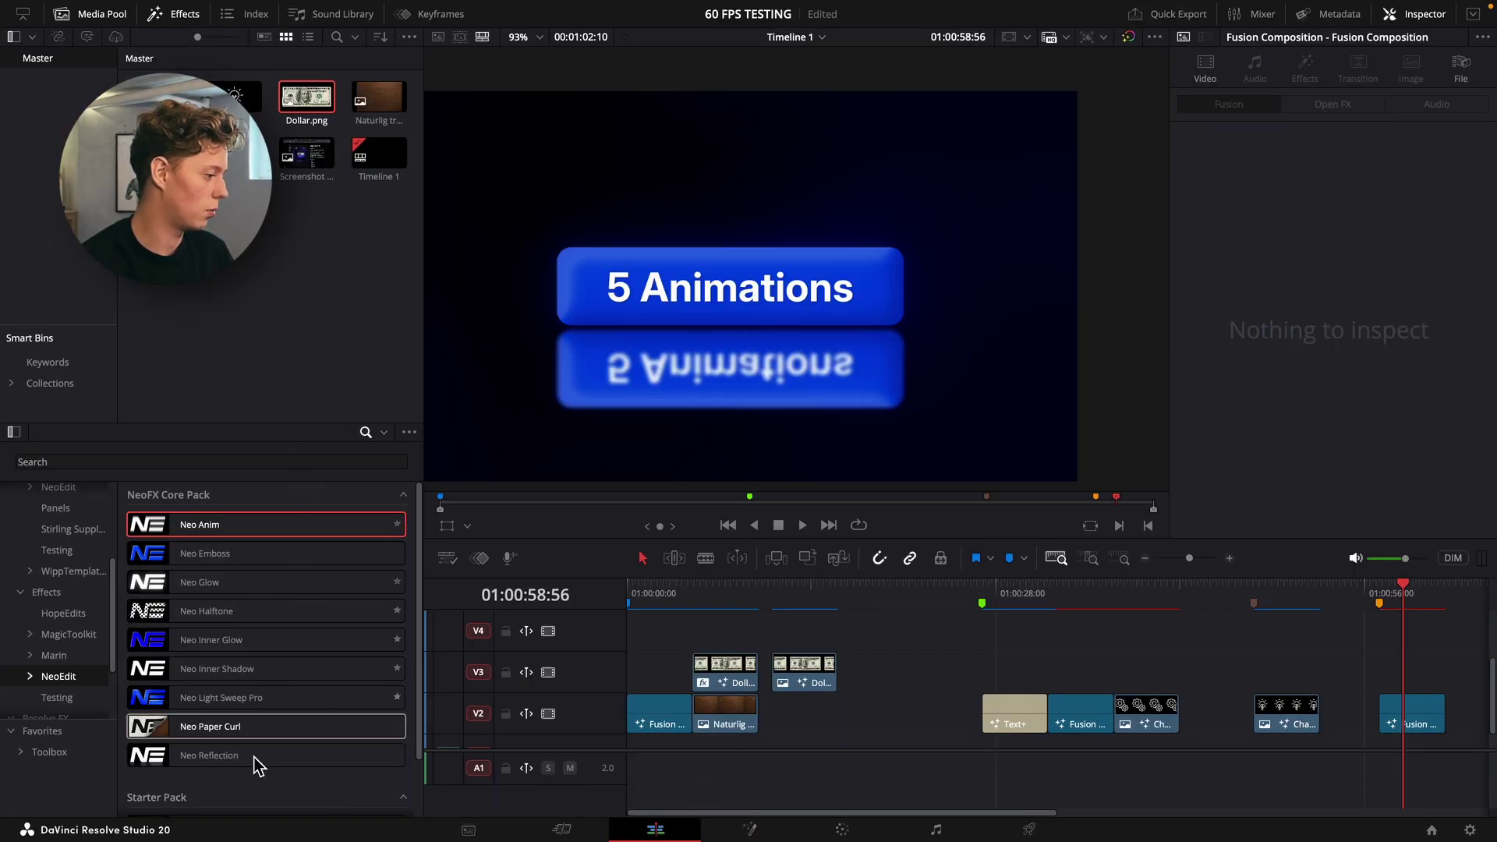
pyautogui.click(750, 830)
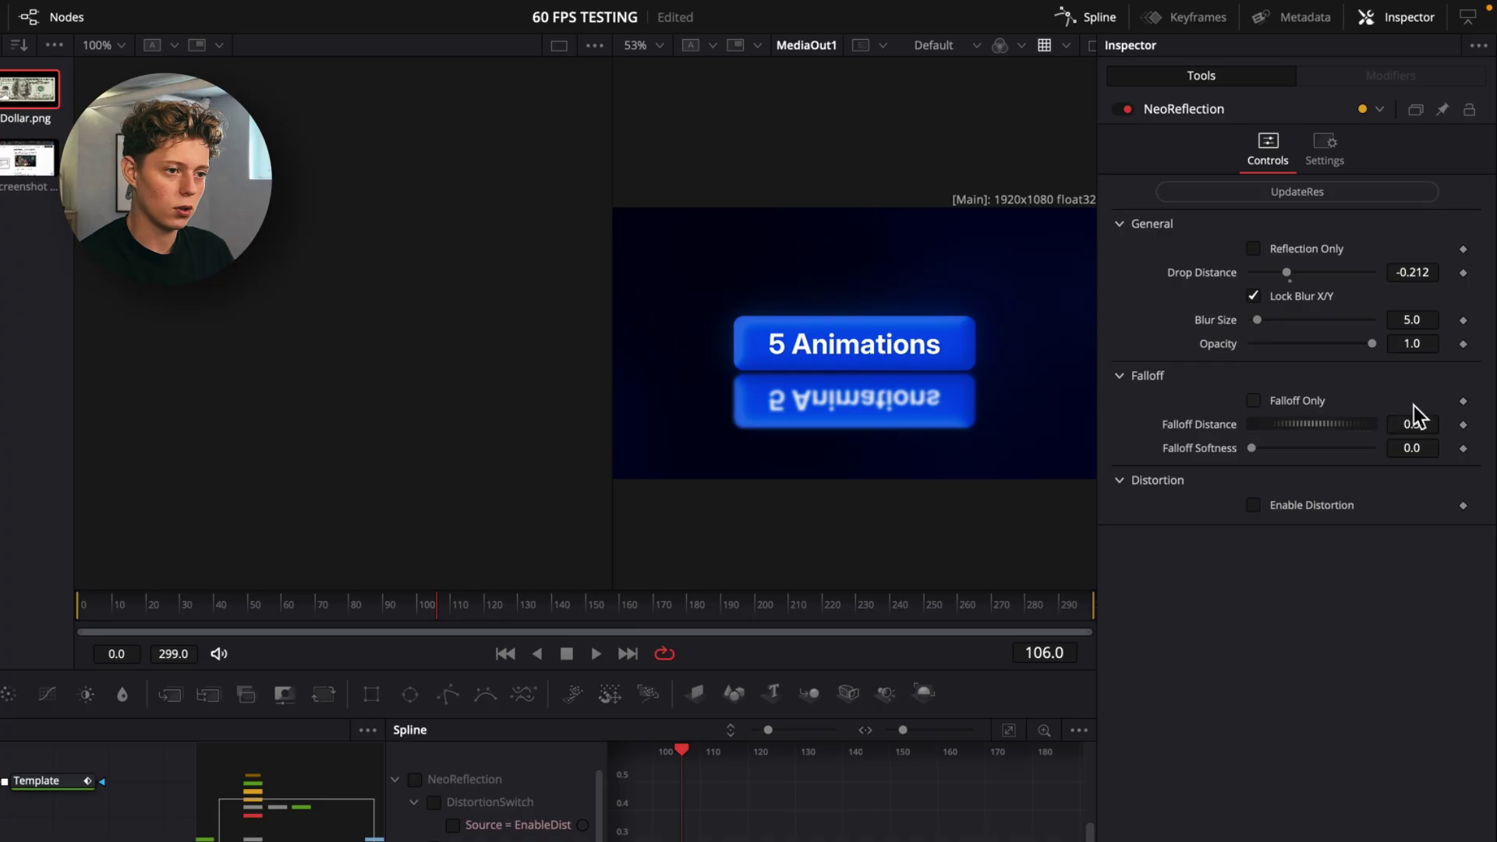
pyautogui.moveTo(1407, 427); pyautogui.dragTo(1458, 448)
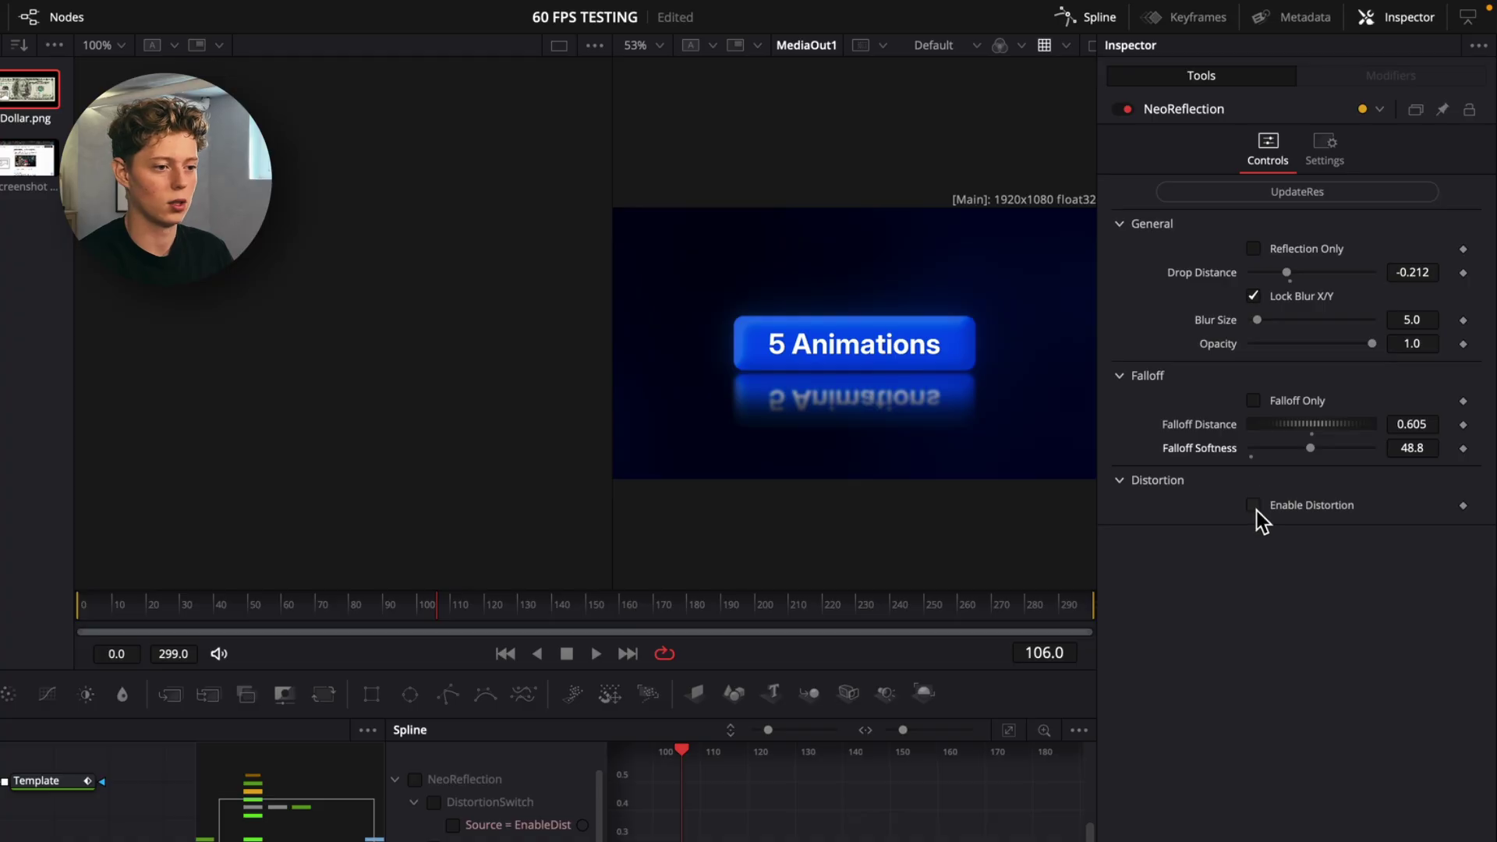
# Step: Unlock the reflection's X/Y blur, giving it an X Blur Size of 14 and a Y Blur Size of 8.2
pyautogui.click(1414, 318)
pyautogui.write('14')
pyautogui.press('Return')
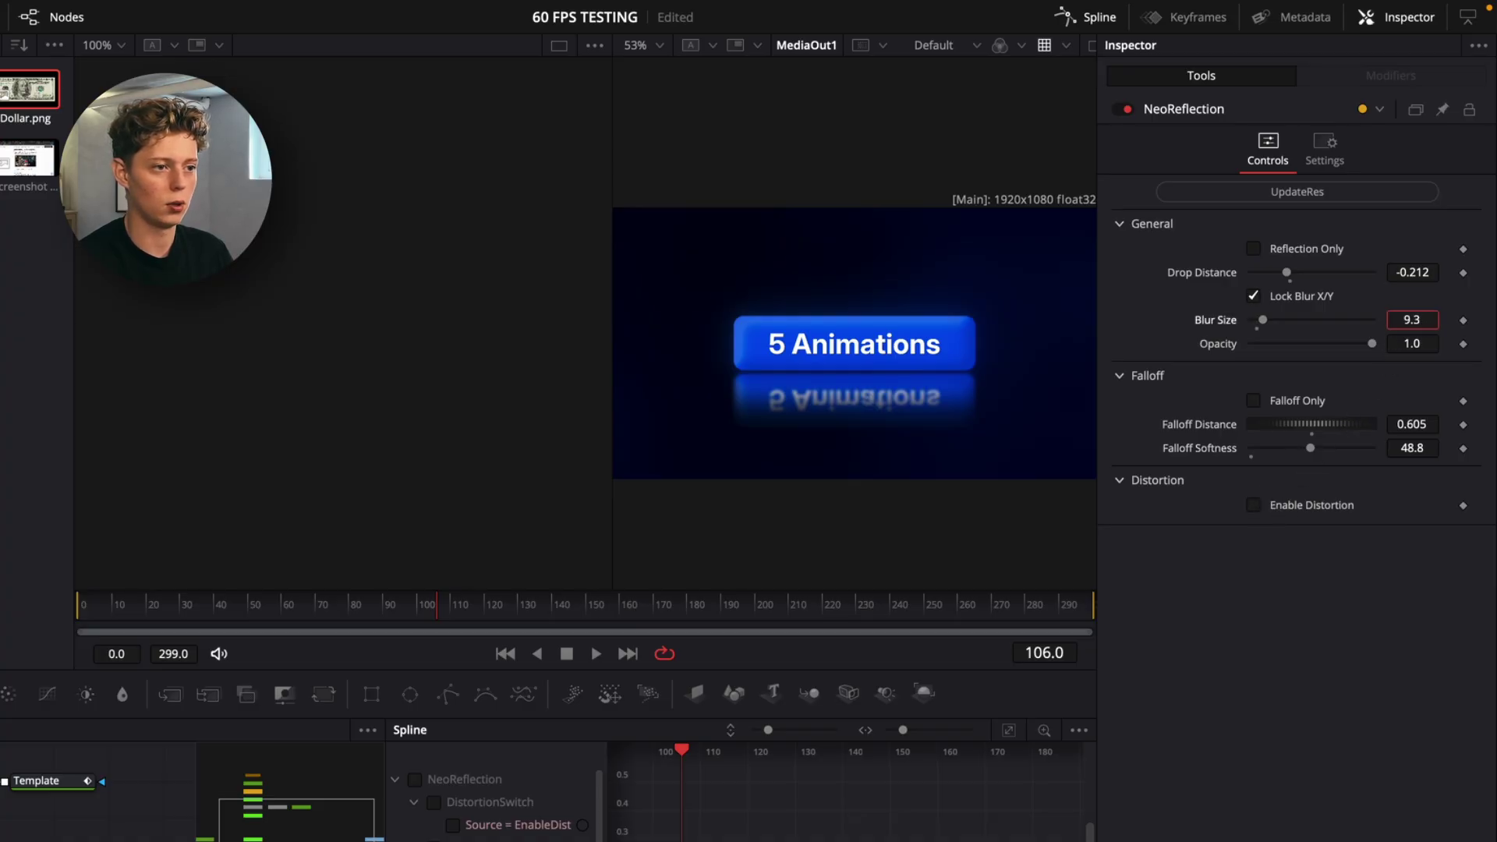
pyautogui.click(1288, 297)
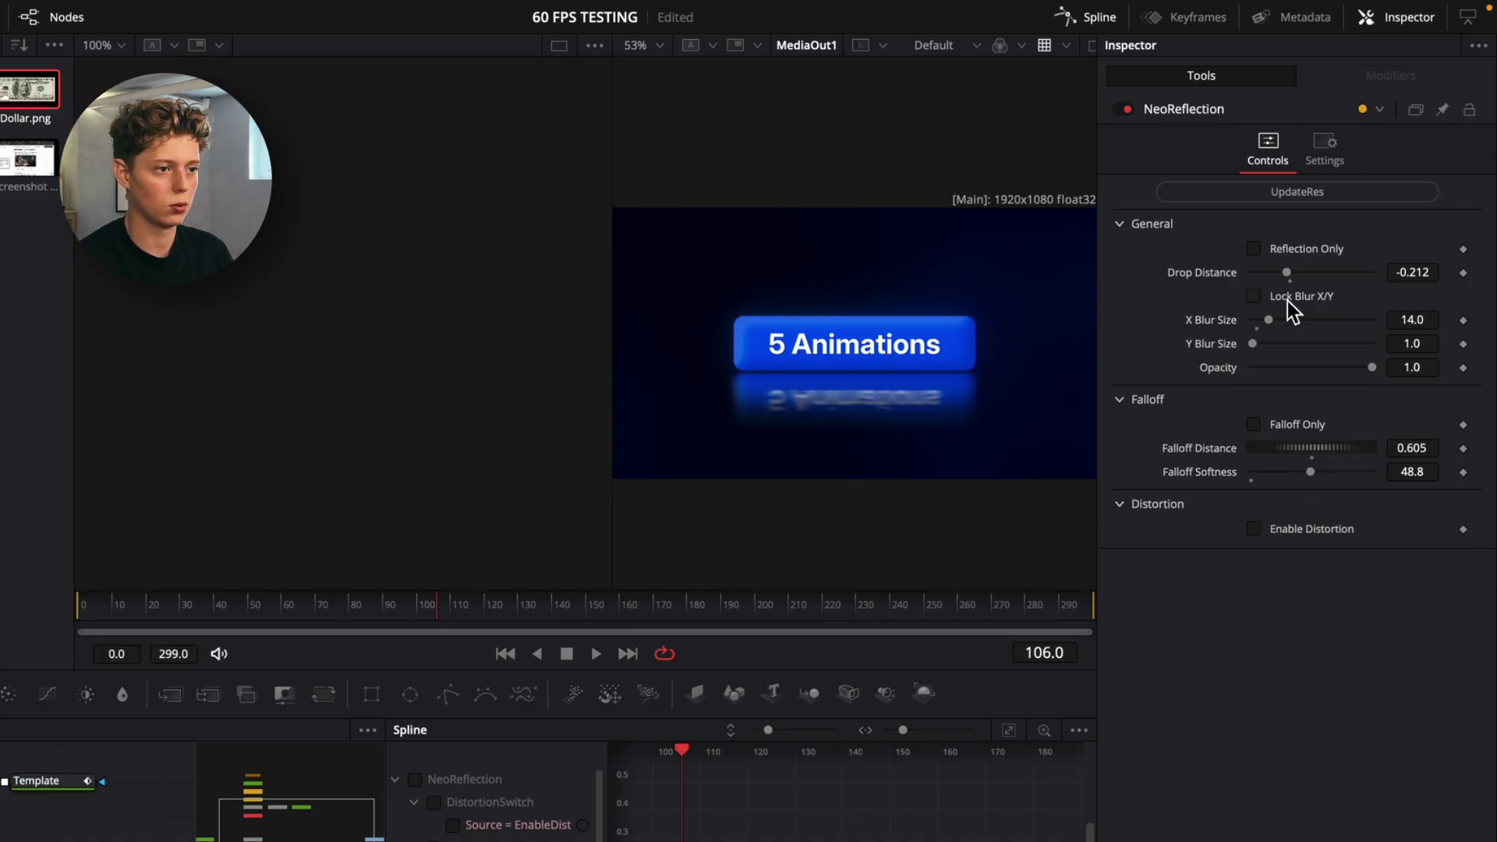
pyautogui.click(1414, 344)
pyautogui.write('2.7')
pyautogui.press('Return')
pyautogui.moveTo(1407, 347); pyautogui.dragTo(1453, 348)
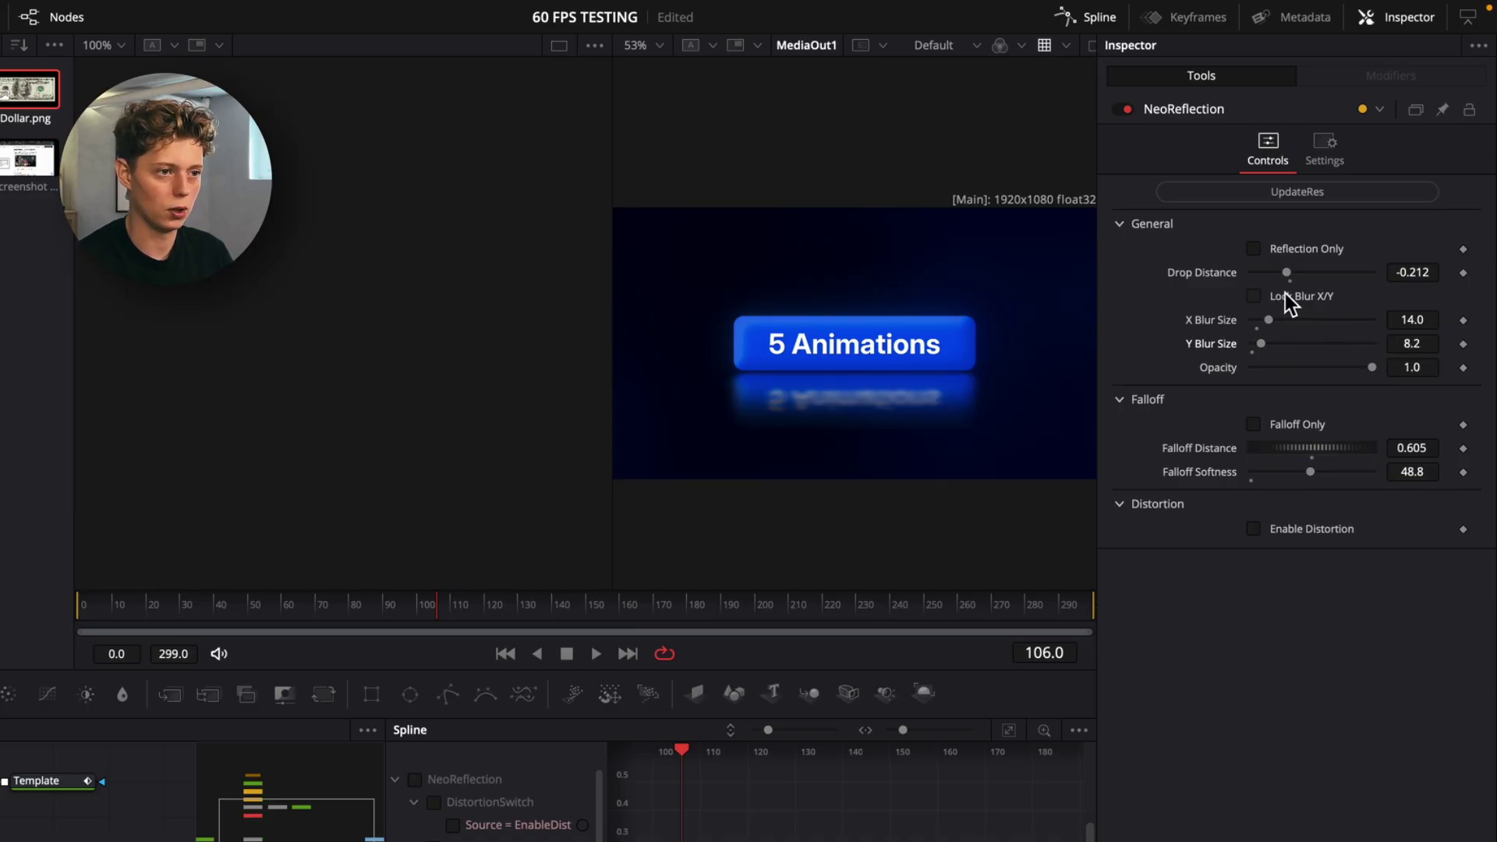
# Step: Preview the button with Reflection Only and with Falloff Only, switching each option back off
pyautogui.click(1254, 249)
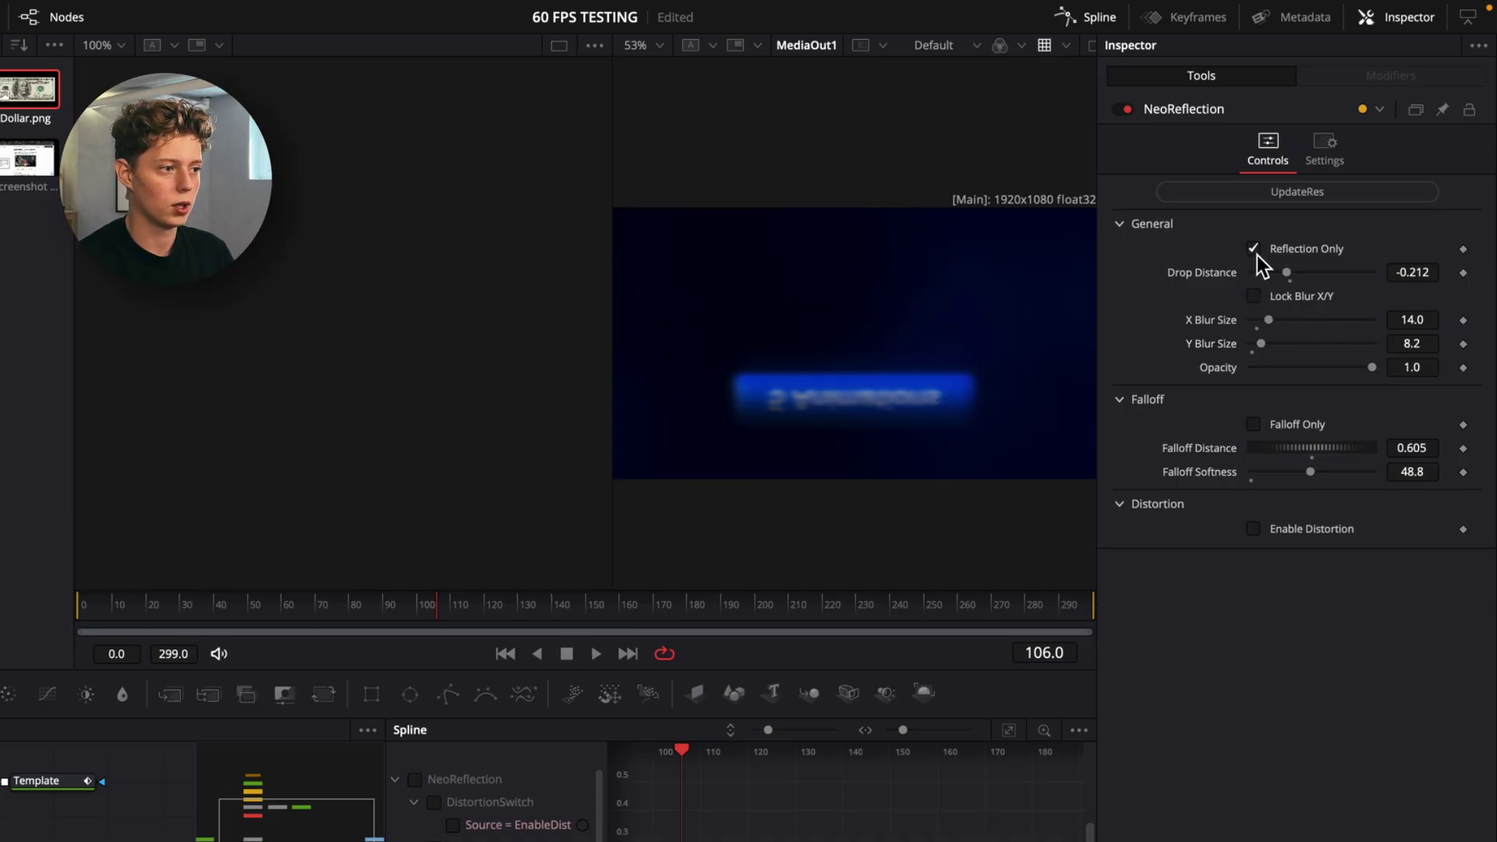
pyautogui.click(1255, 251)
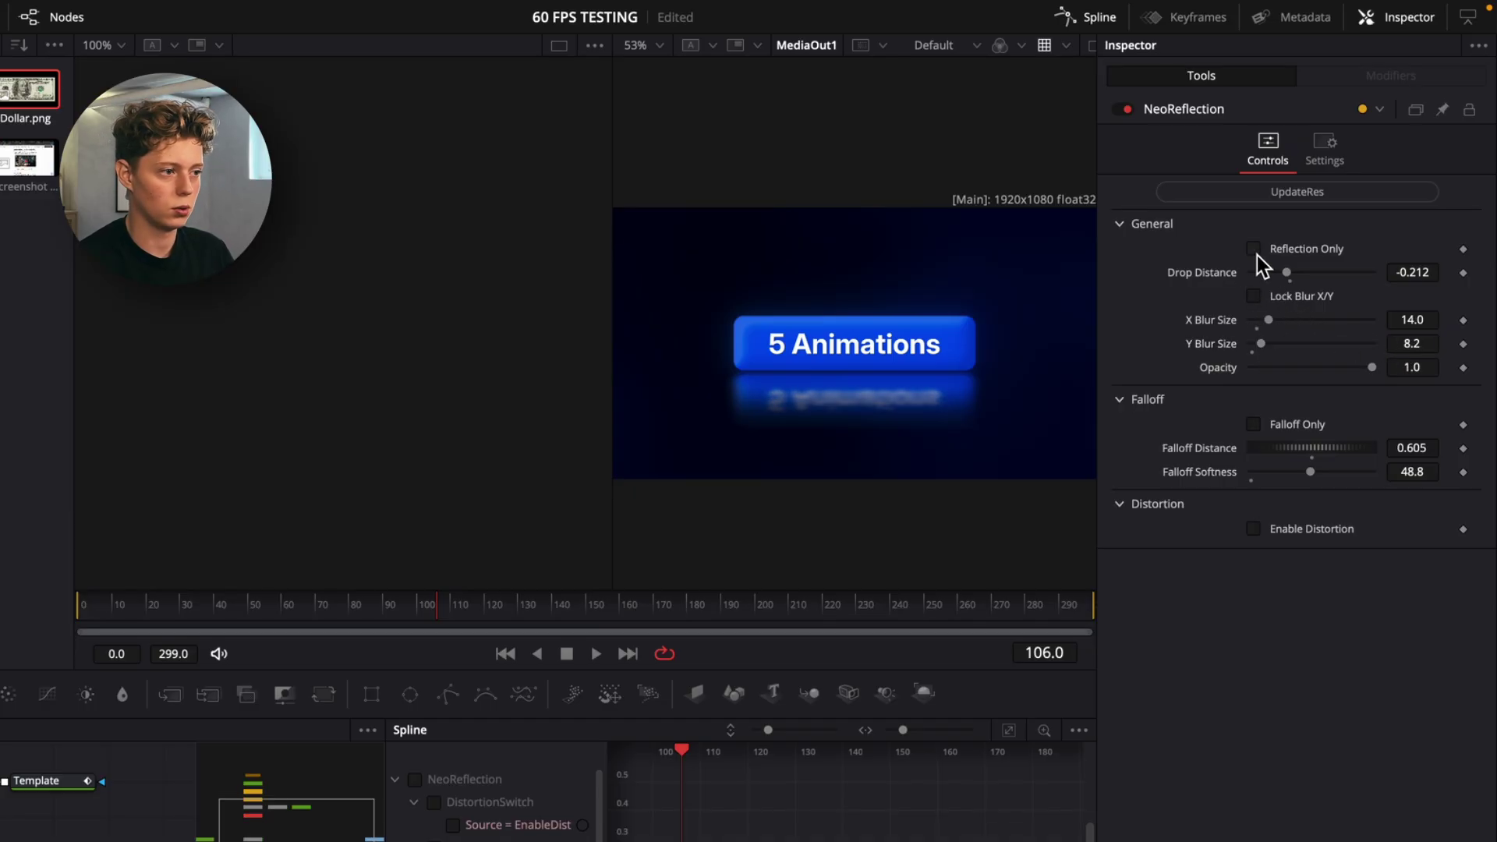
pyautogui.click(1296, 425)
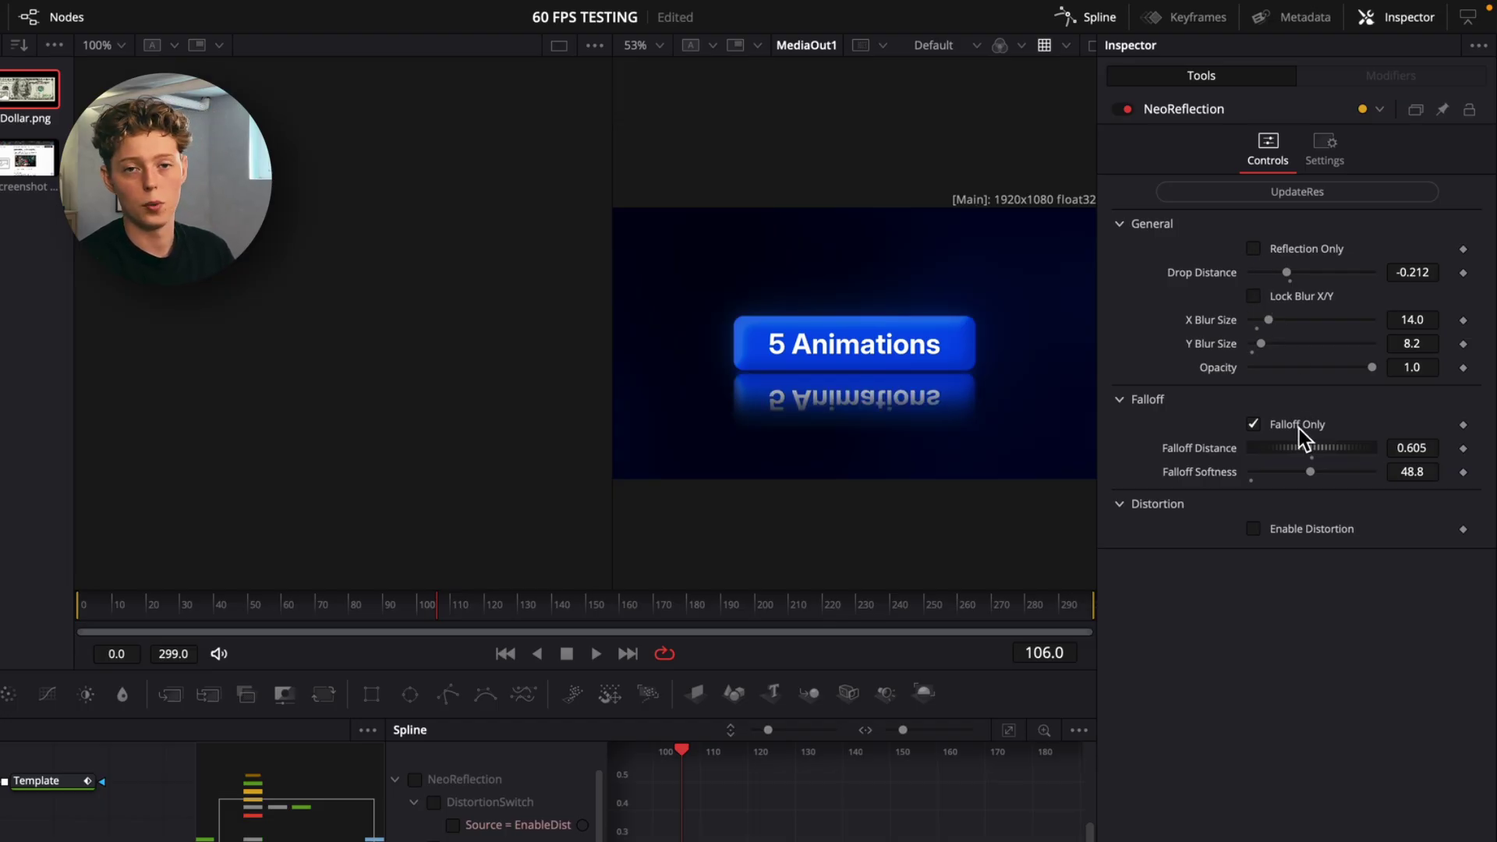
pyautogui.click(1297, 425)
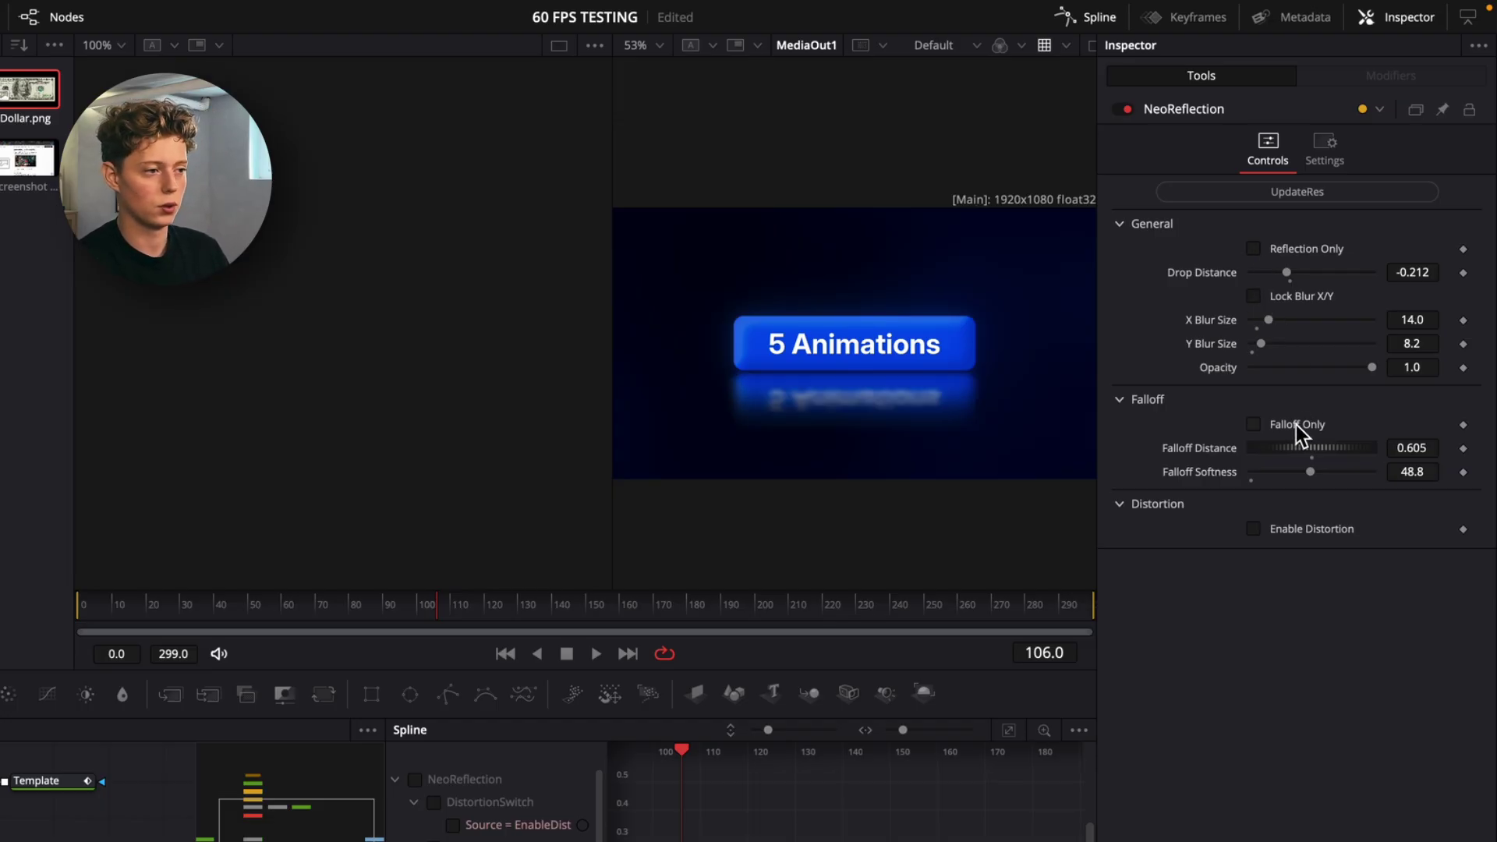
# Step: Enable Distortion on the reflection and briefly compare it with Falloff Only turned on
pyautogui.click(1255, 530)
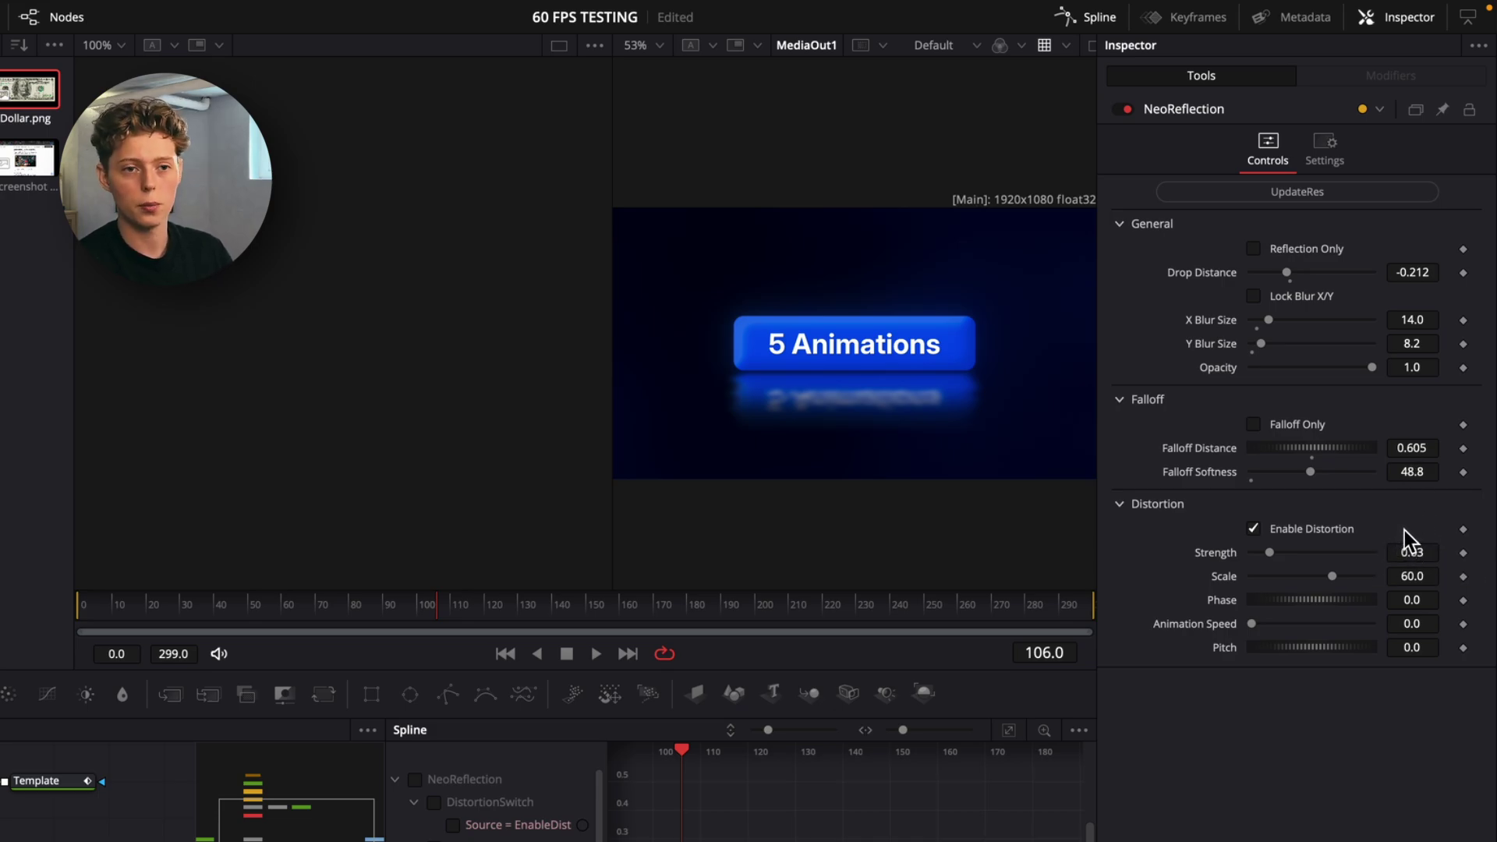
pyautogui.click(1324, 429)
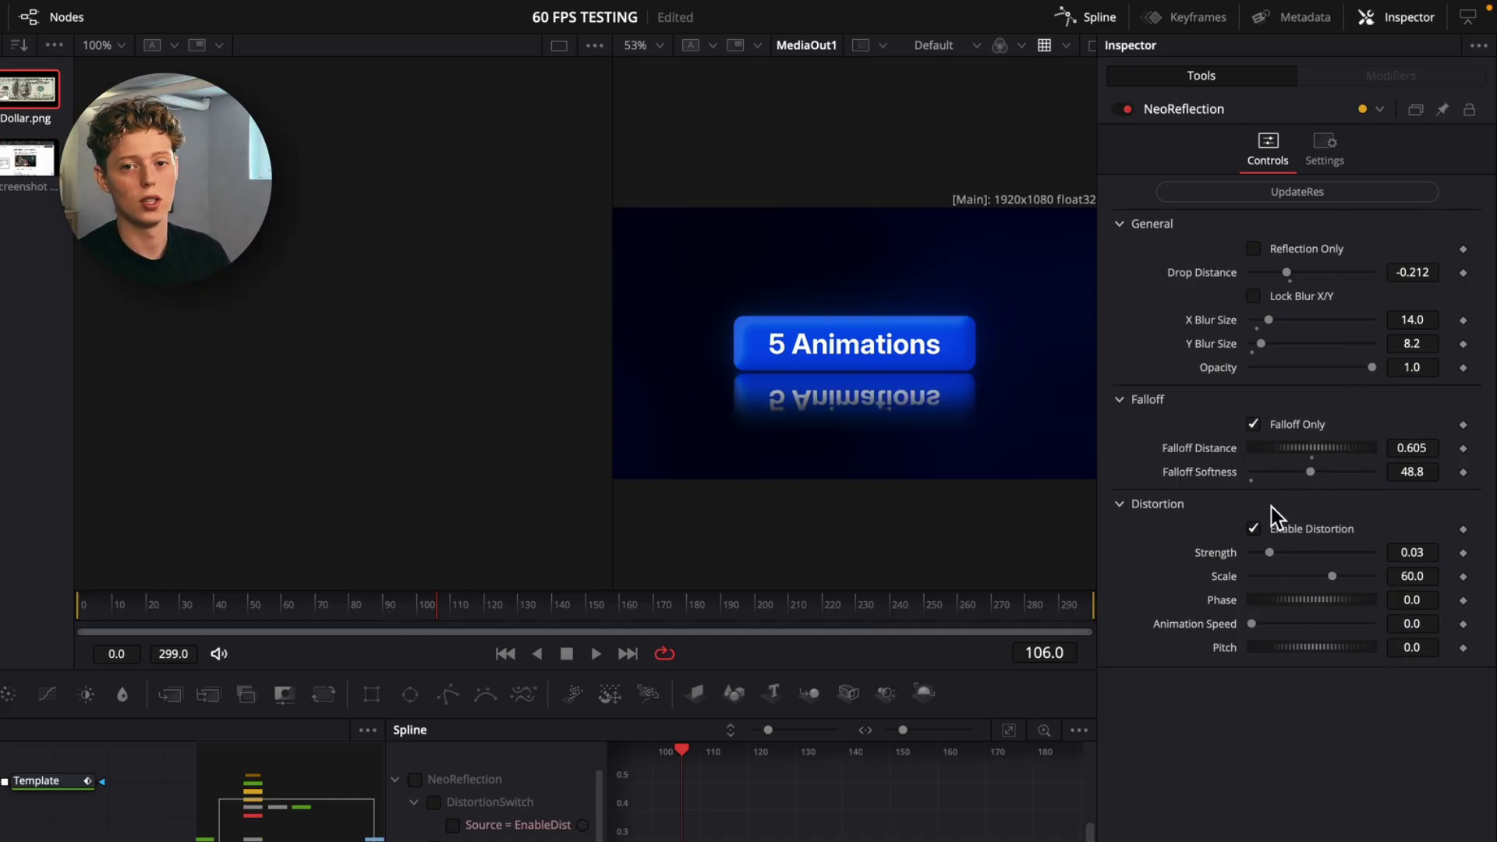
pyautogui.click(1294, 426)
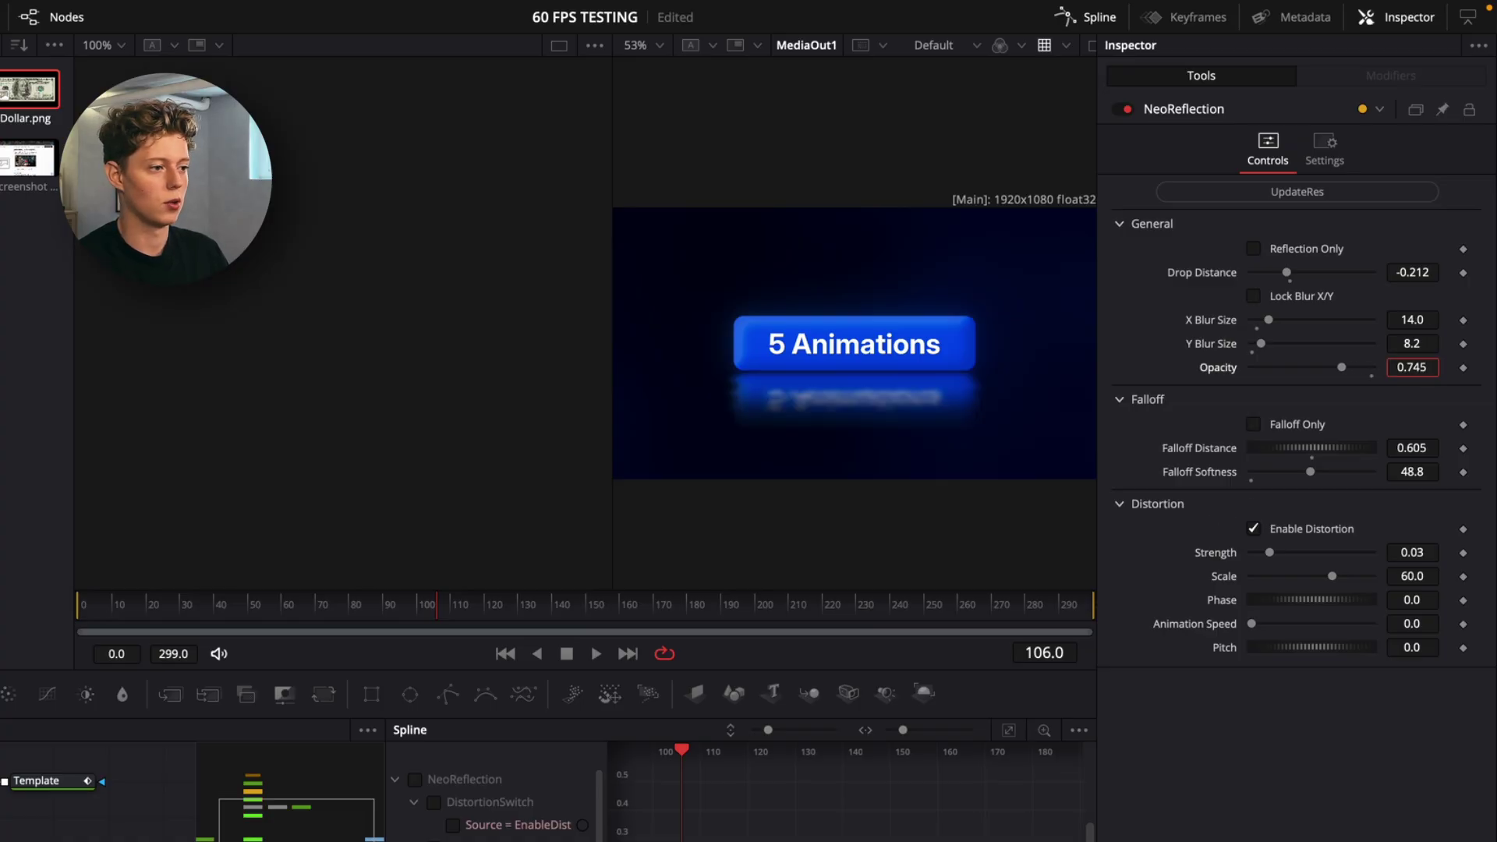